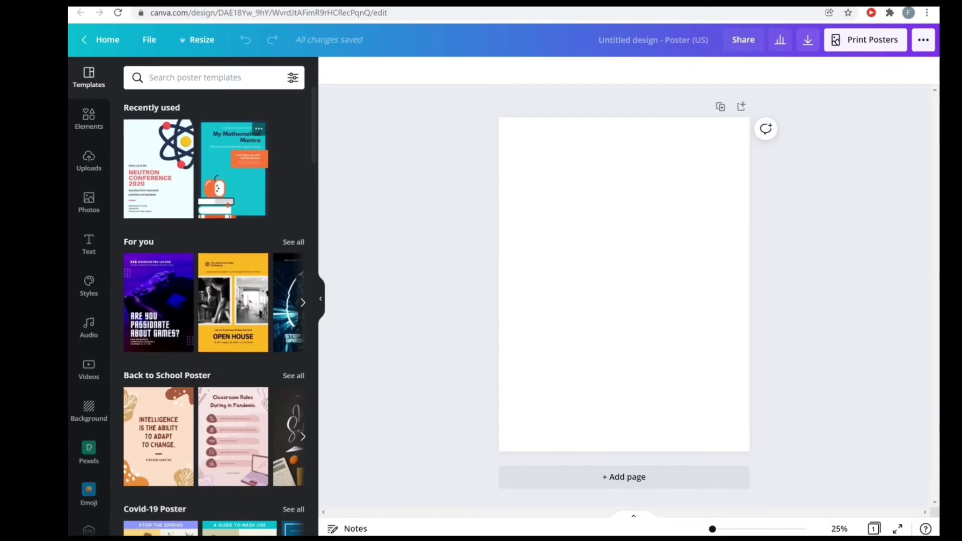
Search the photo library for "profile" and add the side portrait of the woman with a bun to the poster
{"action": "left_click", "coordinate": [88, 201]}
{"action": "left_click", "coordinate": [201, 77]}
{"action": "type", "text": "profile"}
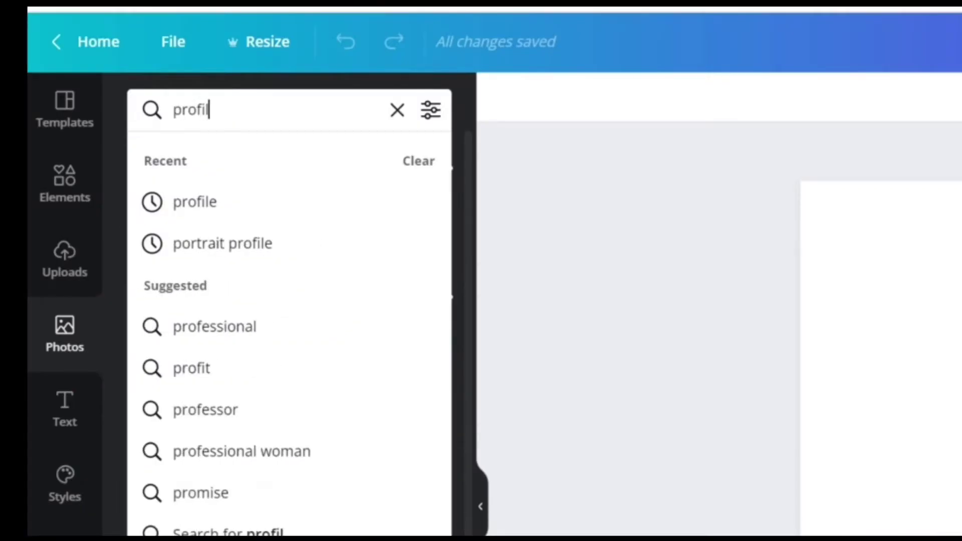
{"action": "key", "text": "Return"}
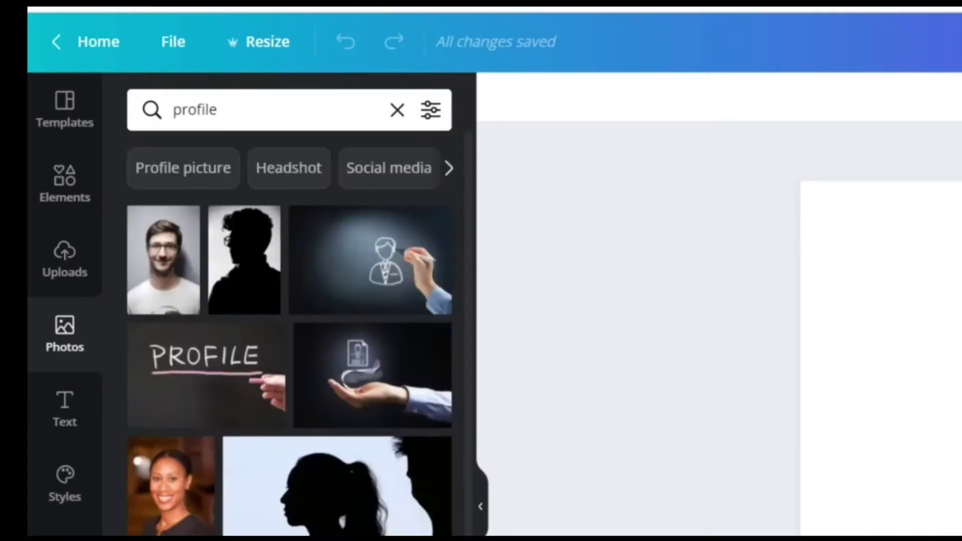
{"action": "left_click", "coordinate": [260, 508]}
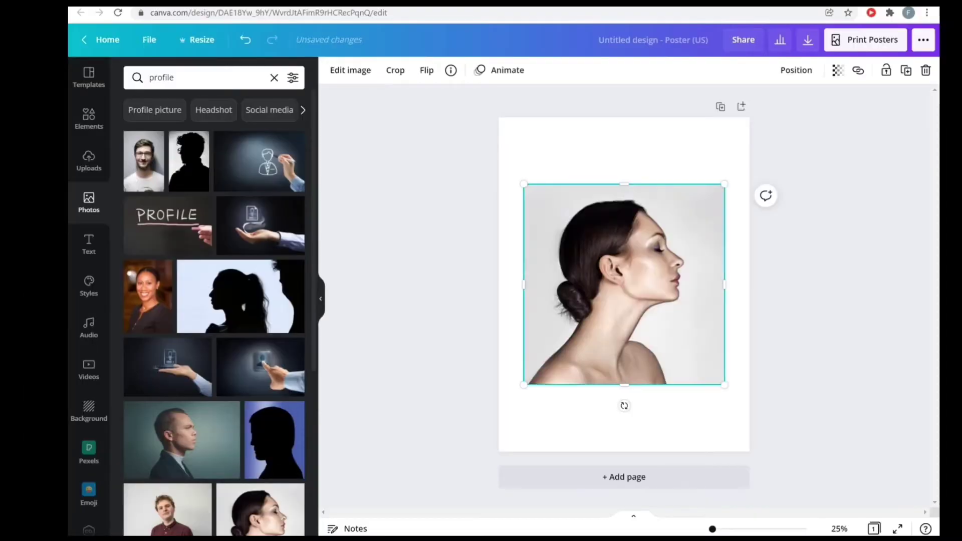
Remove the background from the woman's profile photo with Background Remover
{"action": "key", "text": "ctrl+plus"}
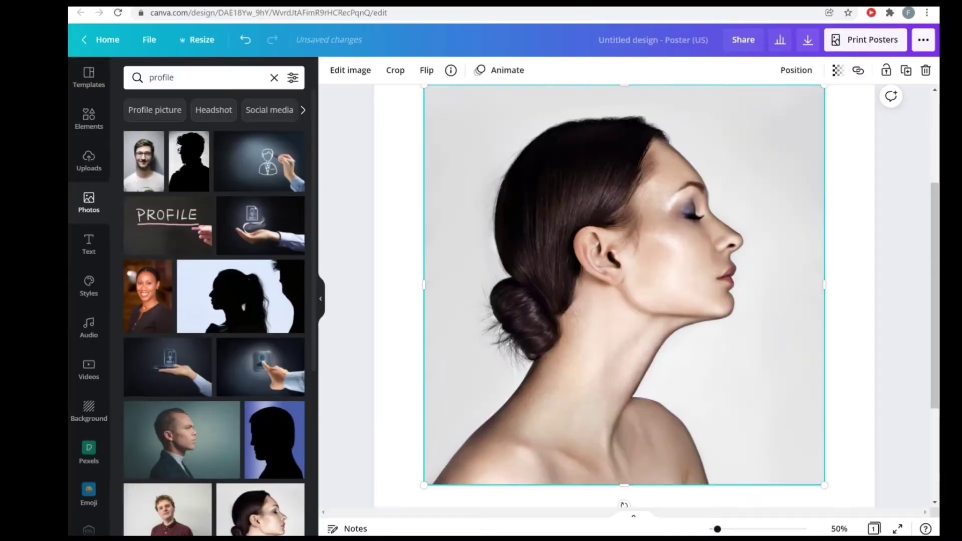
{"action": "left_click", "coordinate": [350, 70]}
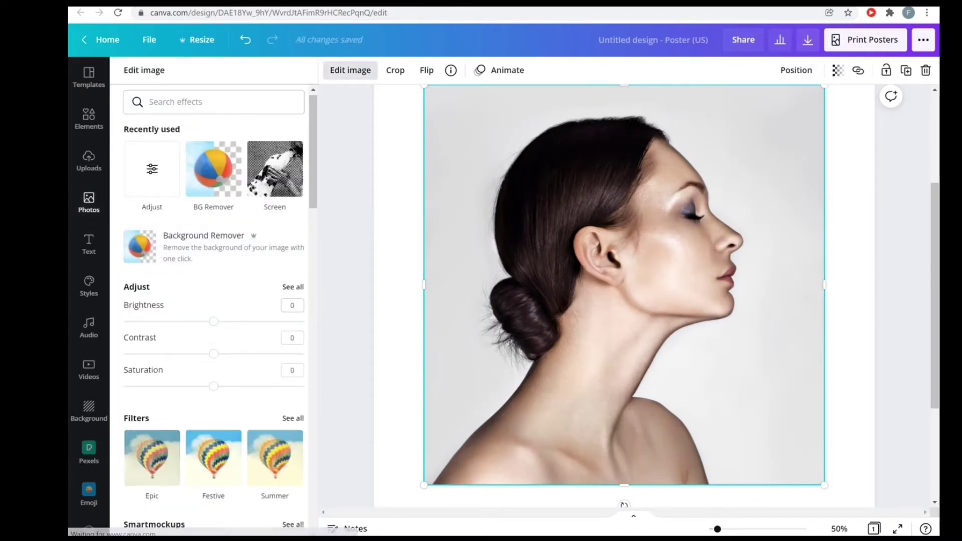
{"action": "left_click", "coordinate": [215, 247]}
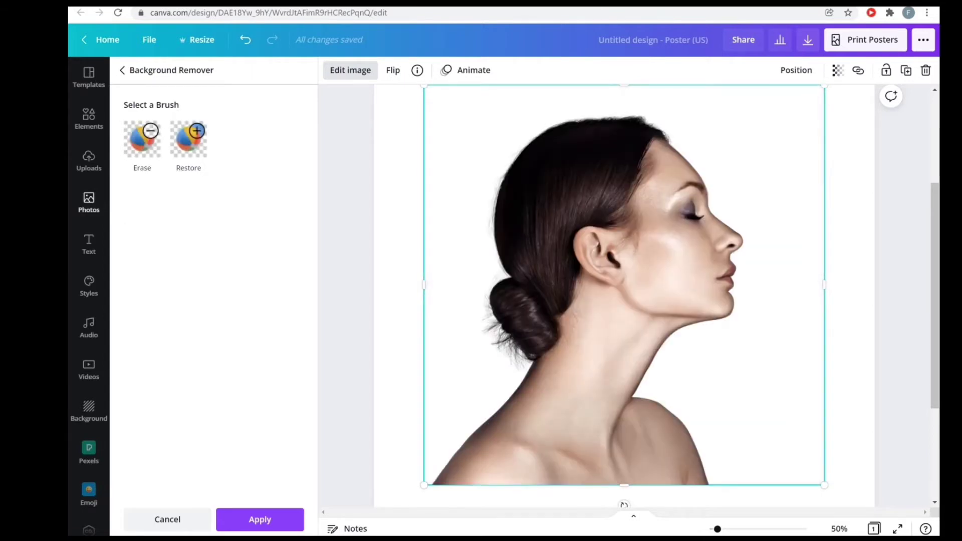
{"action": "left_click", "coordinate": [259, 519]}
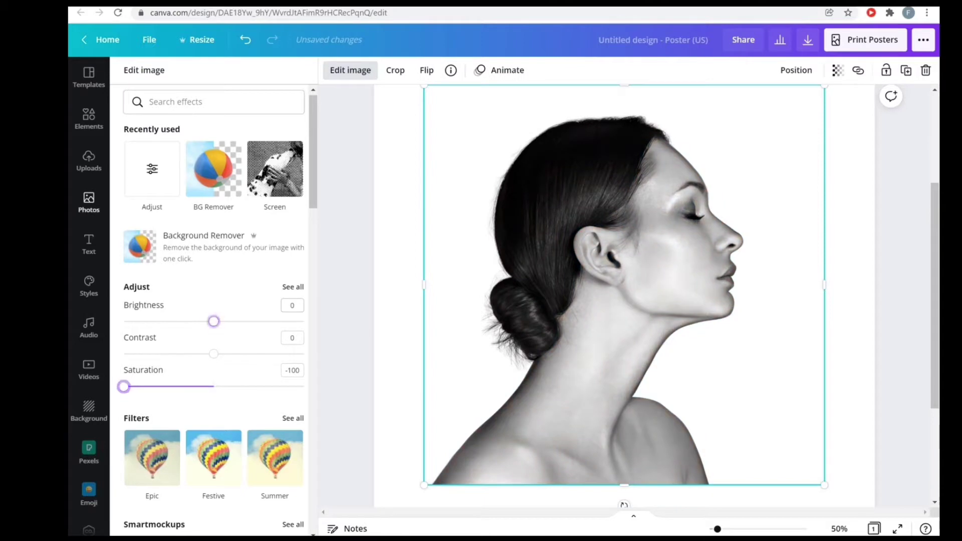
Turn the profile photo black and white with saturation -100 and darken it to about -58 brightness
{"action": "left_click_drag", "start_coordinate": [214, 321], "coordinate": [161, 321]}
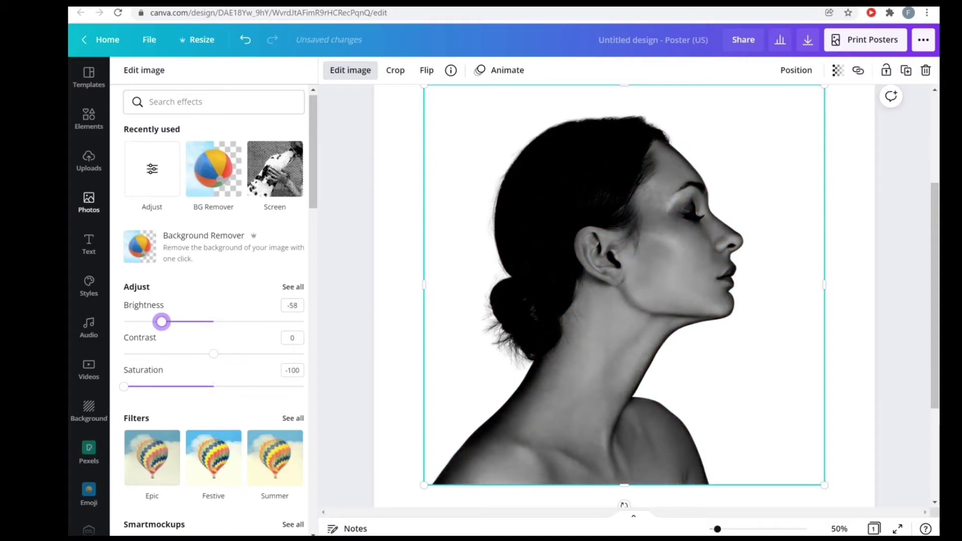
{"action": "left_click", "coordinate": [88, 202]}
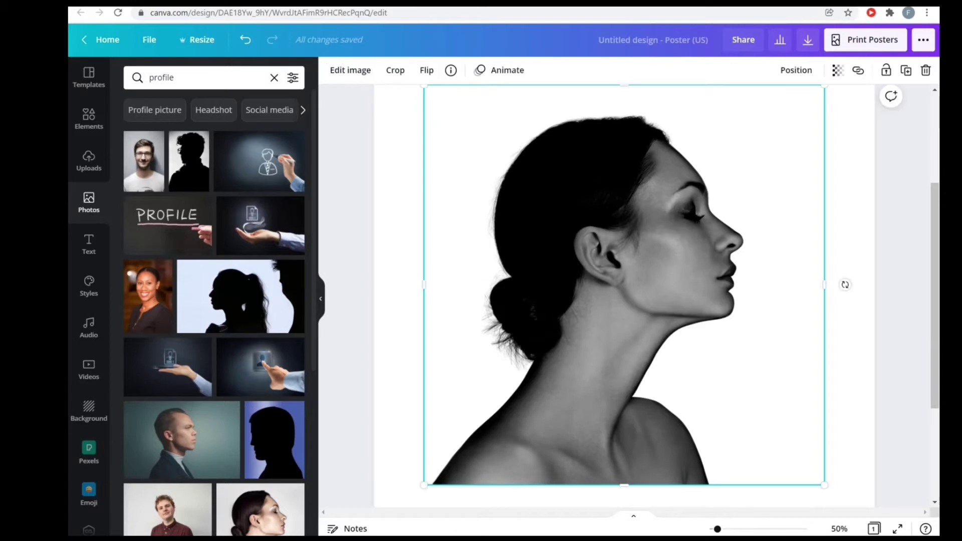
{"action": "left_click", "coordinate": [844, 284]}
Search the photo library for "NewYork Skyline" and add the black-and-white Manhattan waterfront photo to the poster
{"action": "left_click", "coordinate": [274, 77]}
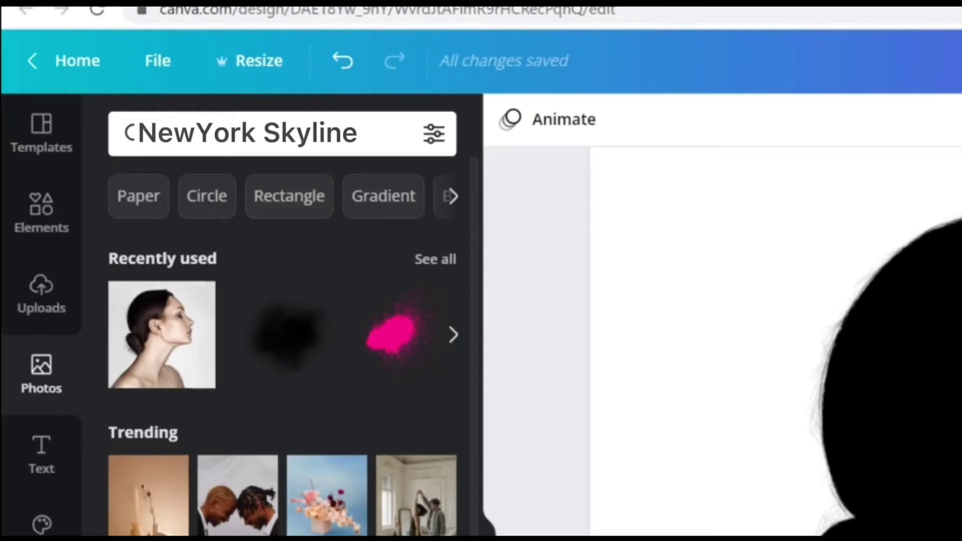
{"action": "left_click", "coordinate": [453, 334]}
{"action": "left_click", "coordinate": [385, 333]}
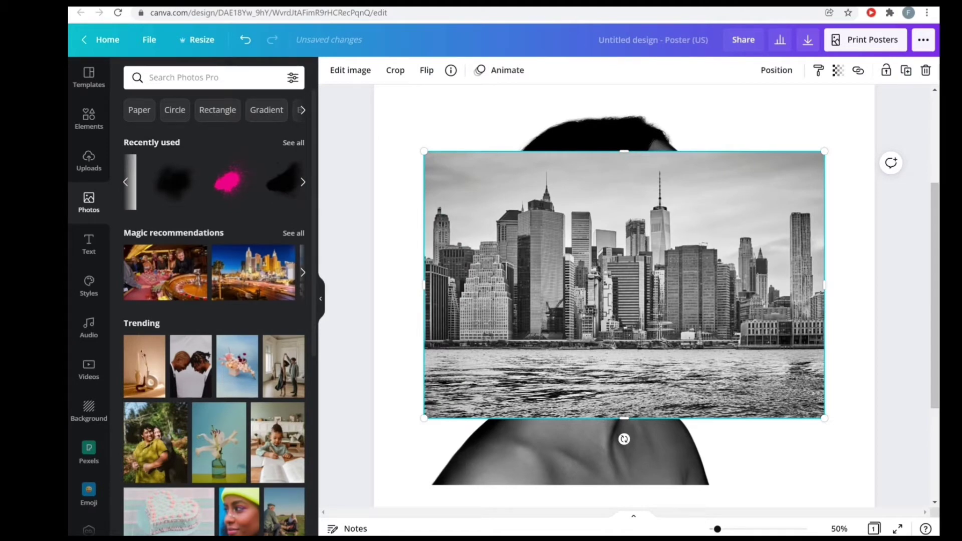
Rotate the skyline photo 90 degrees counterclockwise, resize it to about 13.1 by 7, and place it behind the woman's head against the page edge
{"action": "left_click_drag", "start_coordinate": [624, 418], "coordinate": [695, 270]}
{"action": "key", "text": "ctrl+minus"}
{"action": "left_click_drag", "start_coordinate": [624, 169], "coordinate": [623, 184]}
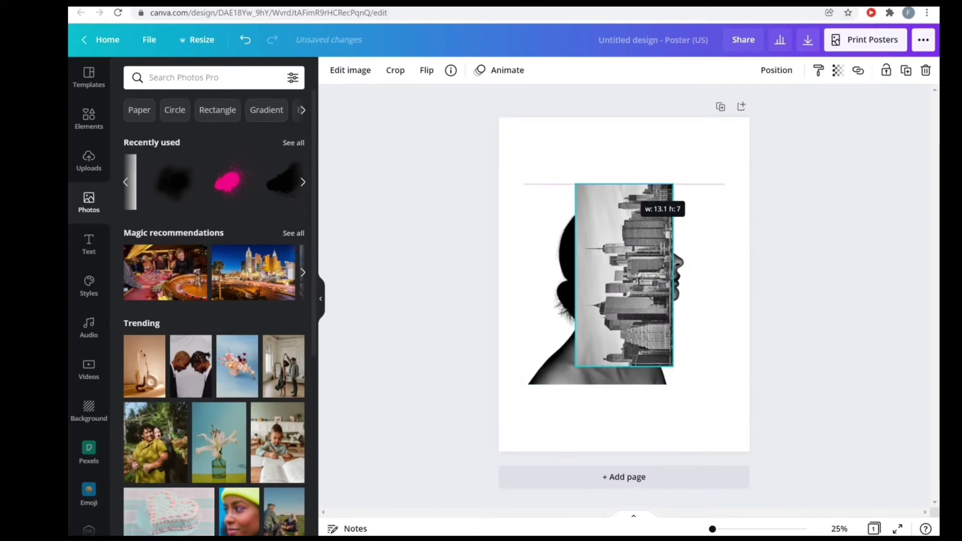
{"action": "left_click_drag", "start_coordinate": [623, 275], "coordinate": [548, 297]}
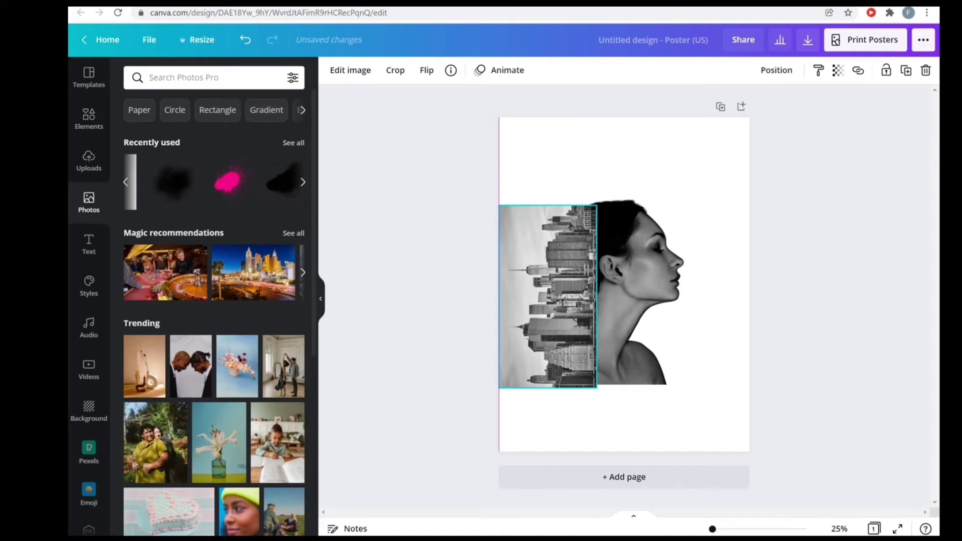
Trim the profile photo, scale it down slightly, and shift it so the skyline covers the back of the head
{"action": "left_click", "coordinate": [612, 294]}
{"action": "left_click_drag", "start_coordinate": [623, 187], "coordinate": [623, 198]}
{"action": "left_click_drag", "start_coordinate": [724, 291], "coordinate": [687, 301]}
{"action": "left_click_drag", "start_coordinate": [536, 302], "coordinate": [629, 305]}
{"action": "left_click", "coordinate": [651, 380]}
{"action": "left_click_drag", "start_coordinate": [652, 388], "coordinate": [651, 368]}
Resize the skyline photo so its lower edge lines up with the portrait's shoulder, leaving room around the building tops
{"action": "left_click", "coordinate": [596, 378]}
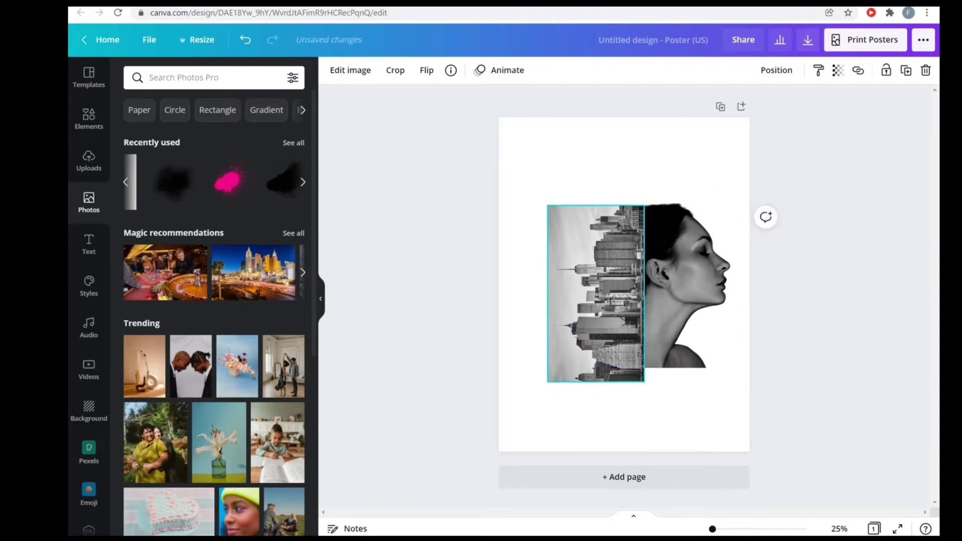
{"action": "left_click_drag", "start_coordinate": [546, 386], "coordinate": [555, 368]}
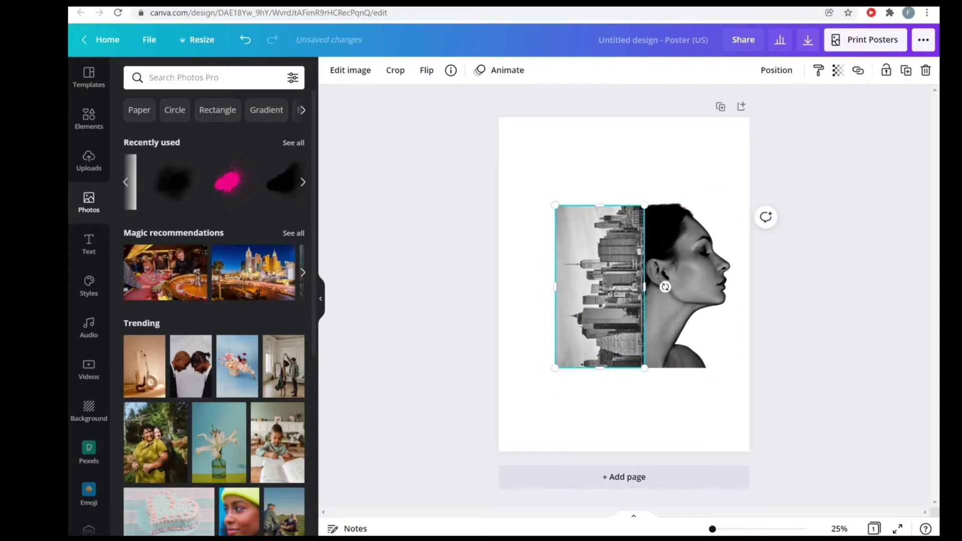
{"action": "left_click_drag", "start_coordinate": [599, 207], "coordinate": [550, 206]}
Remove the sky from the skyline photo with Background Remover
{"action": "left_click", "coordinate": [350, 70]}
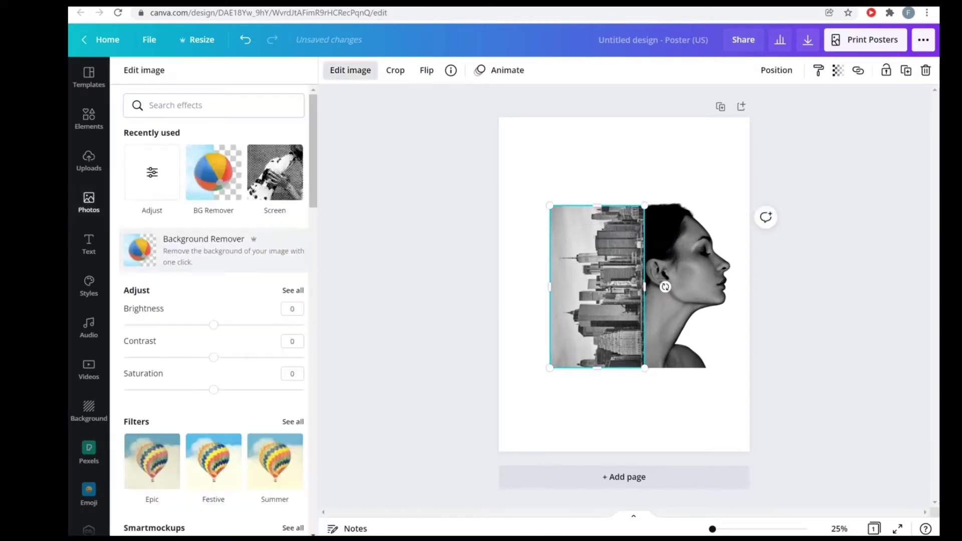
{"action": "left_click", "coordinate": [213, 172]}
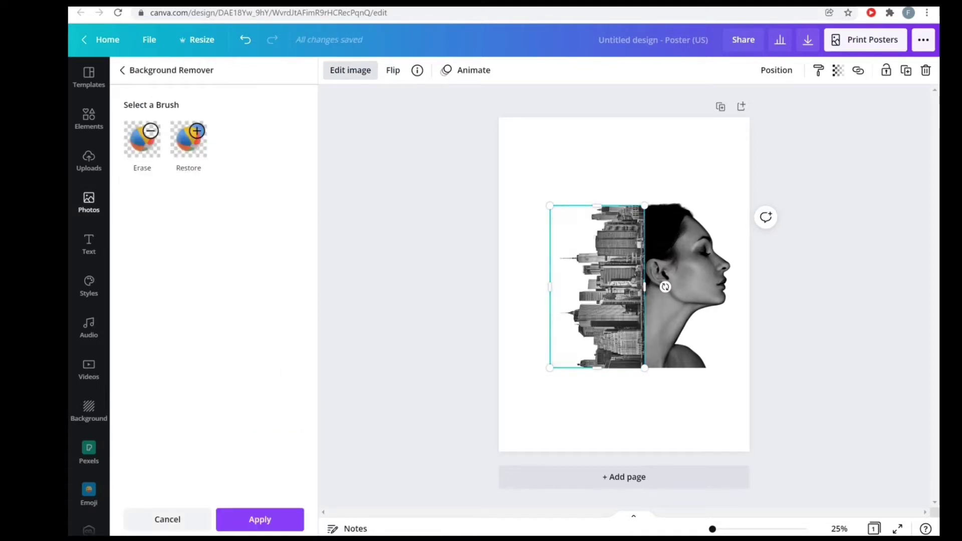
{"action": "left_click", "coordinate": [260, 519]}
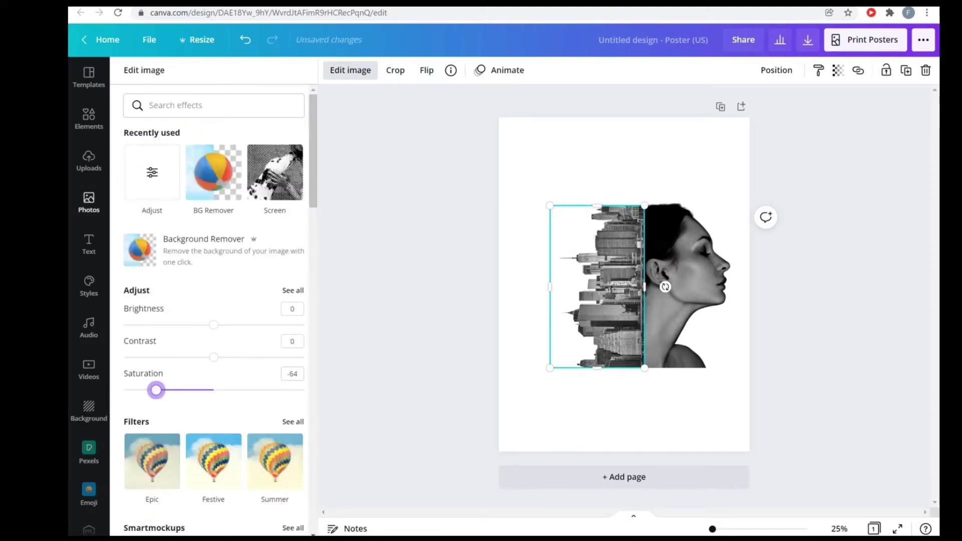
Return the skyline's saturation to about neutral, lower its brightness to darken it, and slightly trim its edge beside the head
{"action": "left_click_drag", "start_coordinate": [155, 390], "coordinate": [216, 389]}
{"action": "left_click_drag", "start_coordinate": [215, 324], "coordinate": [191, 325]}
{"action": "left_click_drag", "start_coordinate": [644, 286], "coordinate": [643, 287]}
Select the skyline and portrait together, enlarge them to nearly fill the poster's width, and center them on the page
{"action": "left_click", "coordinate": [663, 286]}
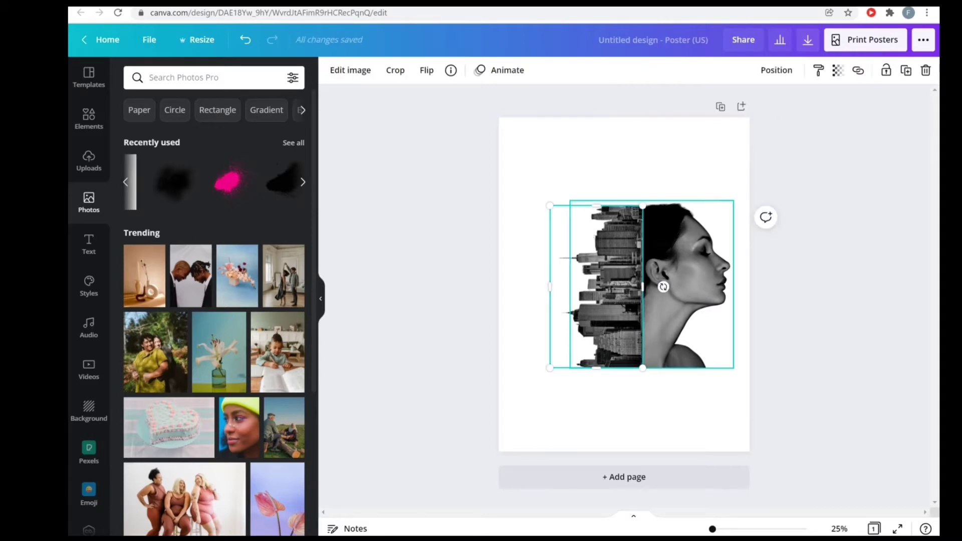
{"action": "left_click", "coordinate": [606, 291], "text": "shift"}
{"action": "left_click_drag", "start_coordinate": [550, 368], "coordinate": [508, 407]}
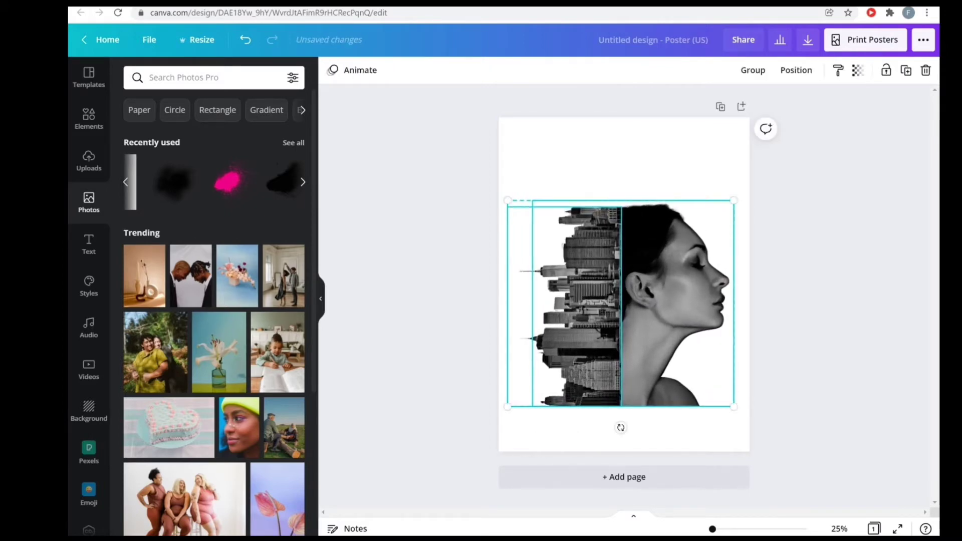
{"action": "left_click_drag", "start_coordinate": [733, 199], "coordinate": [747, 189]}
{"action": "left_click_drag", "start_coordinate": [626, 300], "coordinate": [613, 301]}
{"action": "key", "text": "Escape"}
Fine-tune the skyline's position and size so it sits flush against the portrait and the page's edge
{"action": "left_click", "coordinate": [591, 301]}
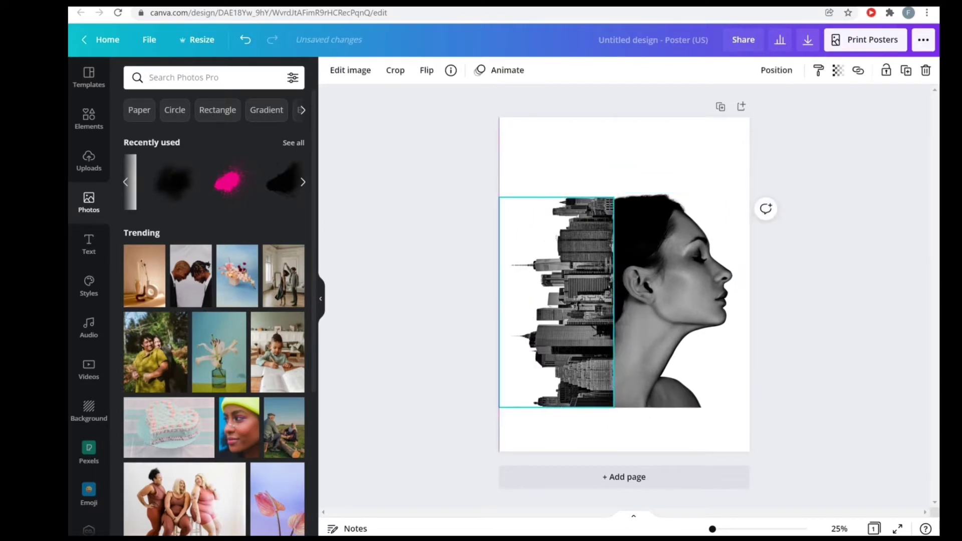
{"action": "left_click_drag", "start_coordinate": [499, 198], "coordinate": [500, 200]}
{"action": "key", "text": "Escape"}
Search the photo library for "dirty effect" and add the soft black splatter to the poster
{"action": "left_click", "coordinate": [150, 77]}
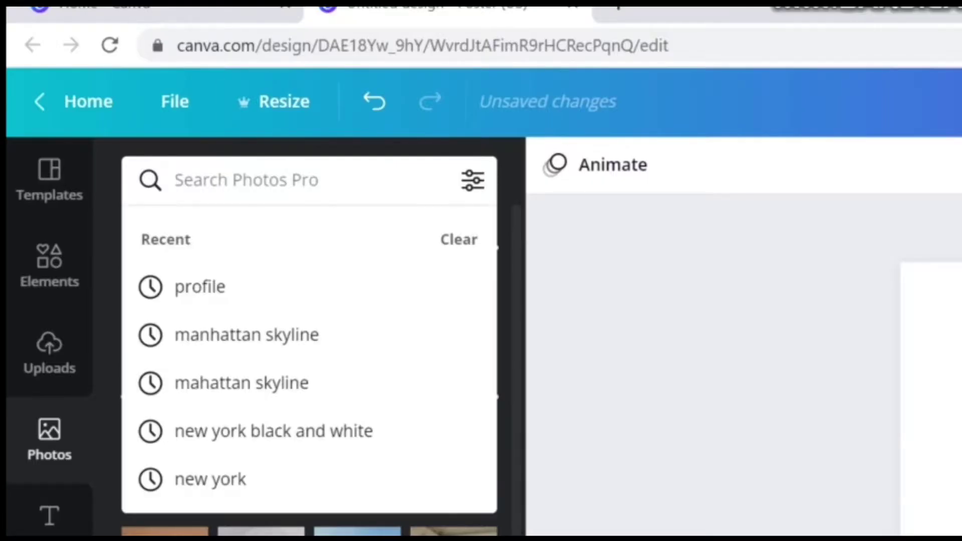
{"action": "type", "text": "dirty"}
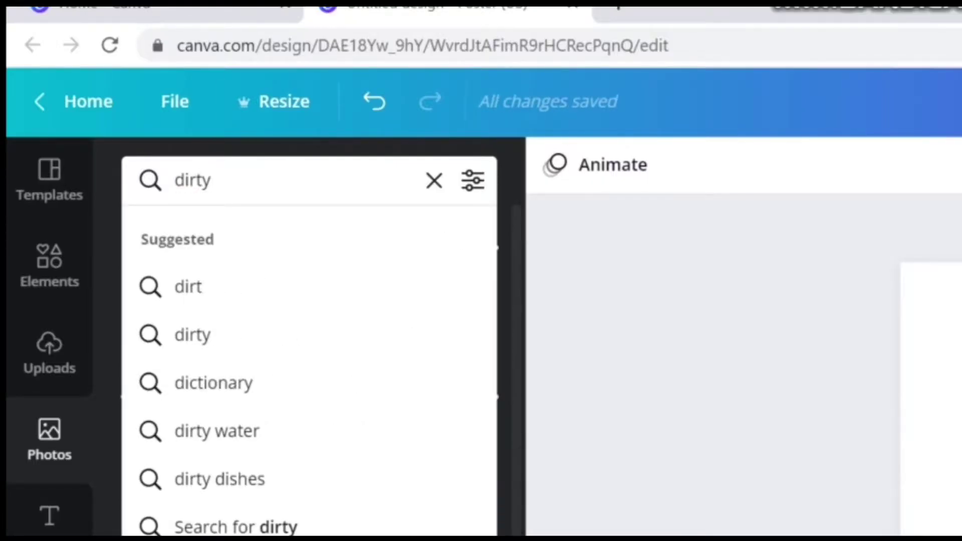
{"action": "type", "text": " effect"}
{"action": "key", "text": "Return"}
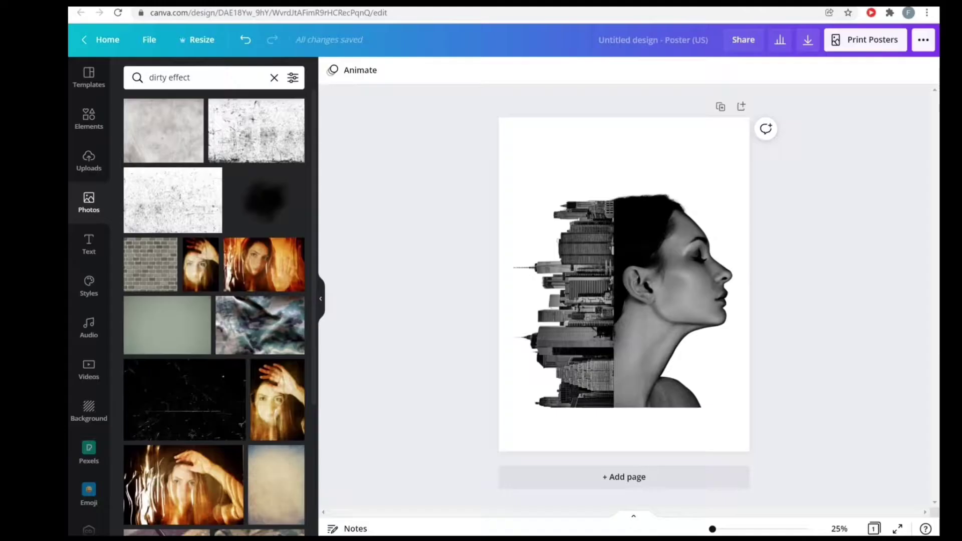
{"action": "left_click", "coordinate": [265, 200]}
Shrink the black splatter and place it over the upper seam between the buildings and the top of the head
{"action": "left_click_drag", "start_coordinate": [622, 285], "coordinate": [614, 231]}
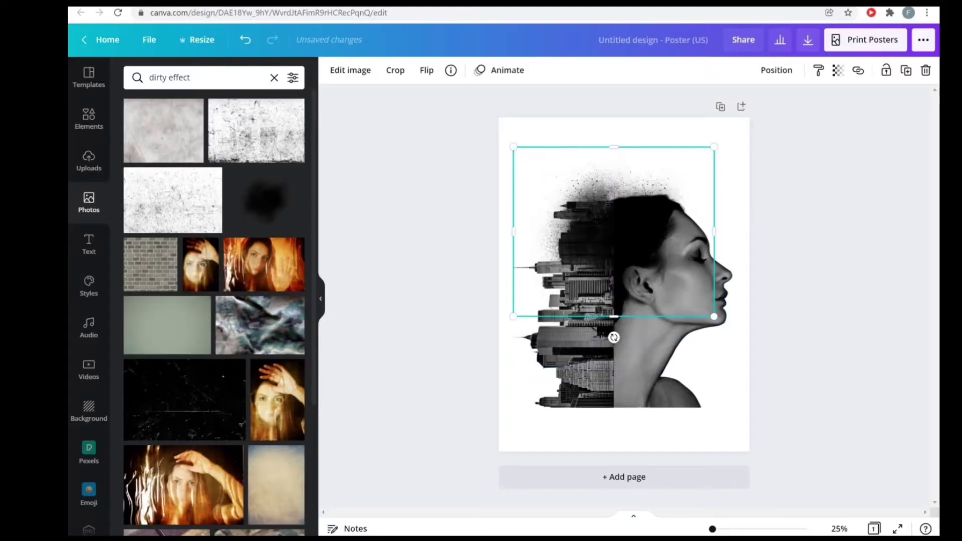
{"action": "left_click_drag", "start_coordinate": [513, 316], "coordinate": [592, 258]}
{"action": "left_click_drag", "start_coordinate": [651, 201], "coordinate": [612, 211]}
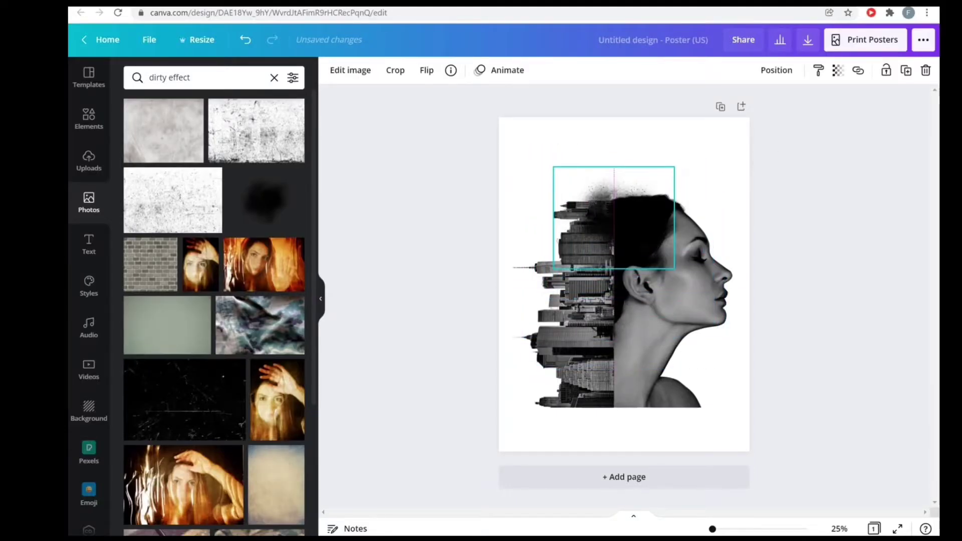
Place a copy of the black splatter over the middle of the seam, beside the woman's ear
{"action": "key", "text": "ctrl+plus"}
{"action": "mouse_move", "coordinate": [611, 170]}
{"action": "left_mouse_down"}
{"action": "mouse_move", "coordinate": [599, 164]}
{"action": "mouse_move", "coordinate": [590, 248]}
{"action": "mouse_move", "coordinate": [597, 341]}
{"action": "mouse_move", "coordinate": [599, 332]}
{"action": "left_mouse_up"}
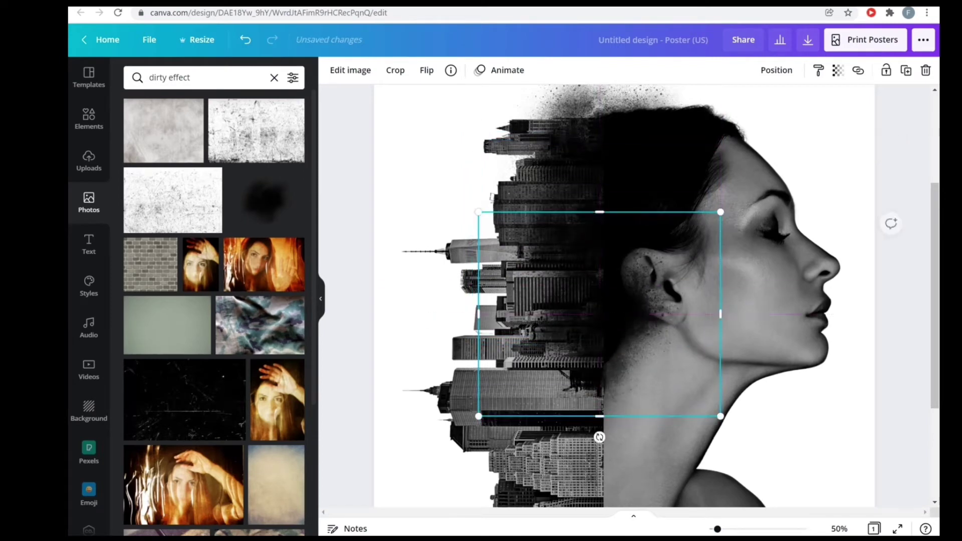
{"action": "key", "text": "ctrl+minus"}
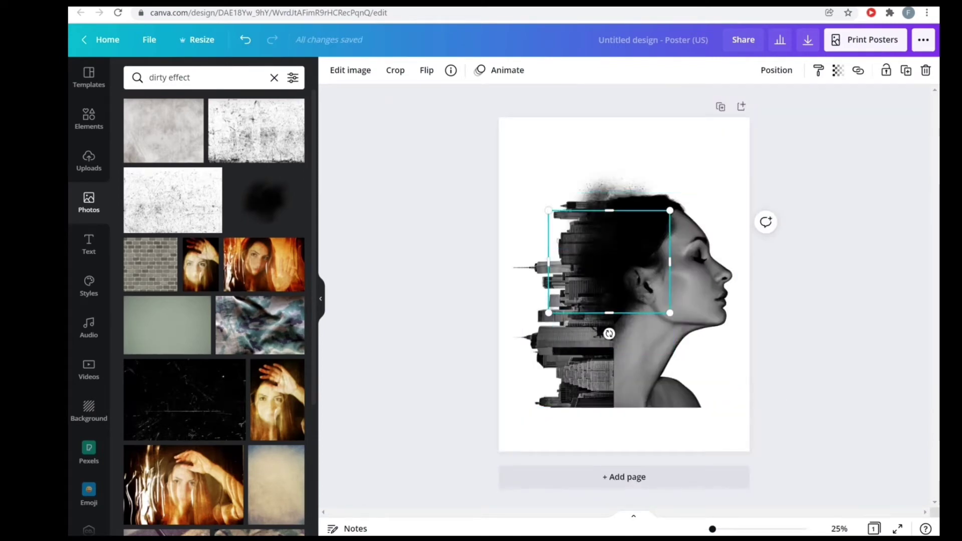
Place another copy of the splatter over the seam at the neck and enlarge it to reach the portrait's lower edge
{"action": "mouse_move", "coordinate": [609, 261]}
{"action": "left_mouse_down"}
{"action": "mouse_move", "coordinate": [607, 356]}
{"action": "mouse_move", "coordinate": [606, 342]}
{"action": "left_mouse_up"}
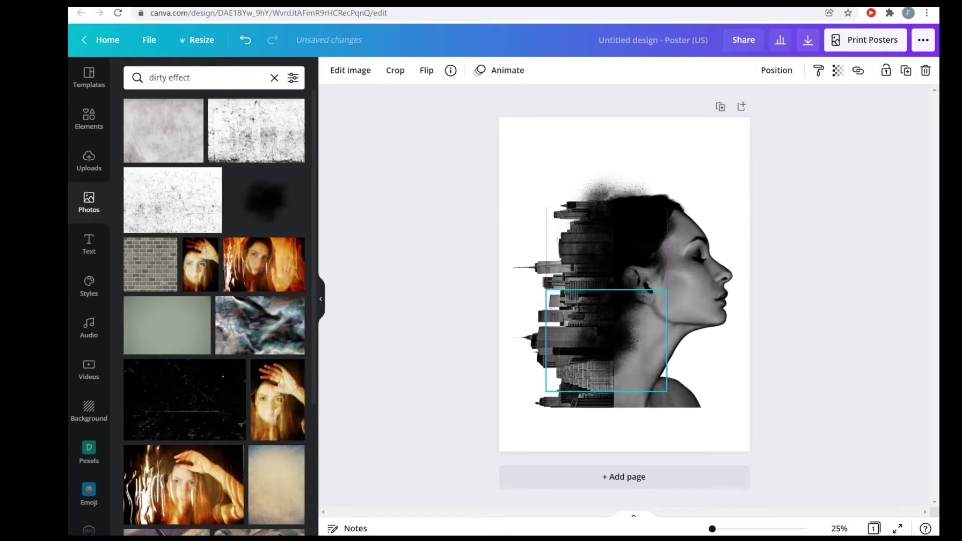
{"action": "left_click_drag", "start_coordinate": [606, 405], "coordinate": [606, 450]}
{"action": "left_click_drag", "start_coordinate": [545, 334], "coordinate": [531, 325]}
{"action": "left_click_drag", "start_coordinate": [601, 381], "coordinate": [608, 368]}
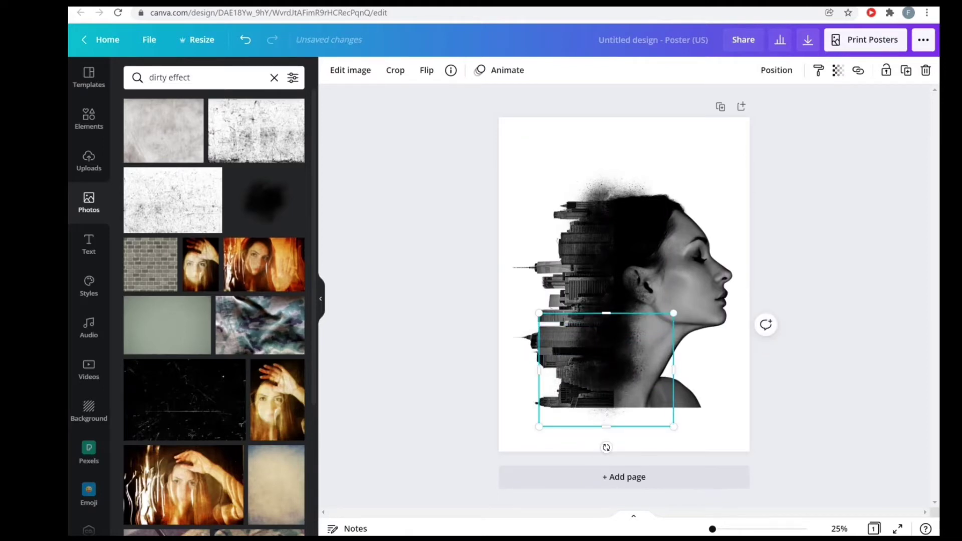
Enlarge the lowest splatter further and align it with the page's bottom edge so it spreads below the neck
{"action": "left_click_drag", "start_coordinate": [673, 426], "coordinate": [702, 451]}
{"action": "left_click_drag", "start_coordinate": [616, 380], "coordinate": [610, 371]}
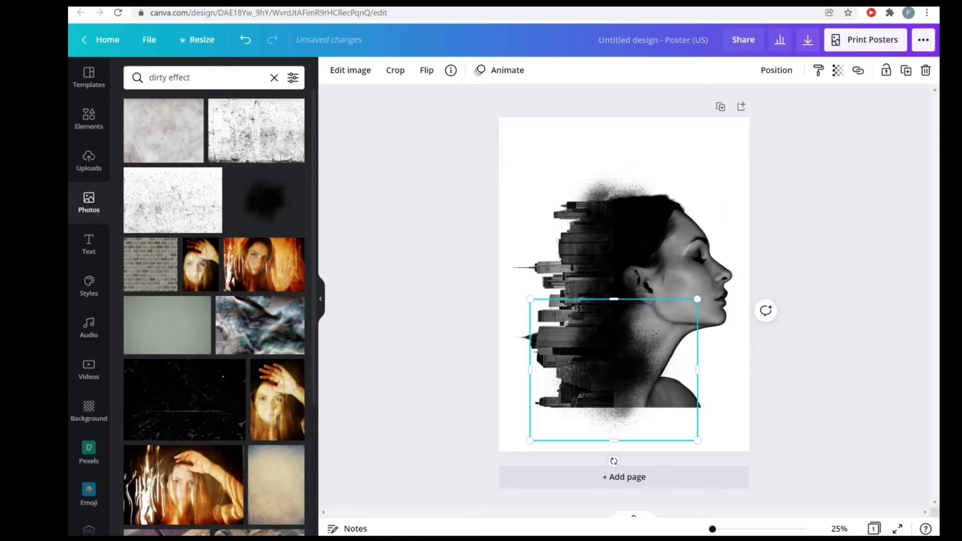
{"action": "left_click_drag", "start_coordinate": [697, 300], "coordinate": [715, 284]}
{"action": "mouse_move", "coordinate": [621, 365]}
{"action": "left_mouse_down"}
{"action": "mouse_move", "coordinate": [609, 391]}
{"action": "mouse_move", "coordinate": [611, 383]}
{"action": "left_mouse_up"}
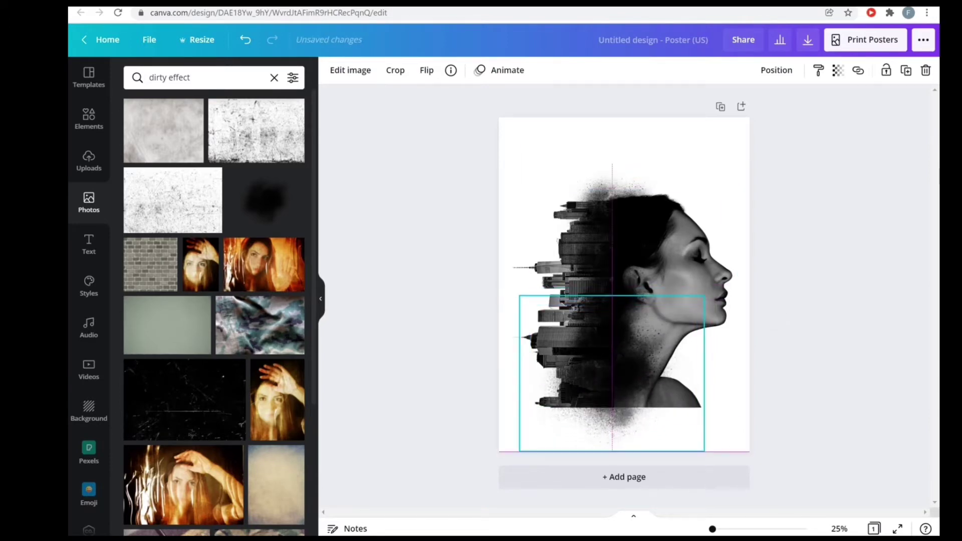
{"action": "key", "text": "Escape"}
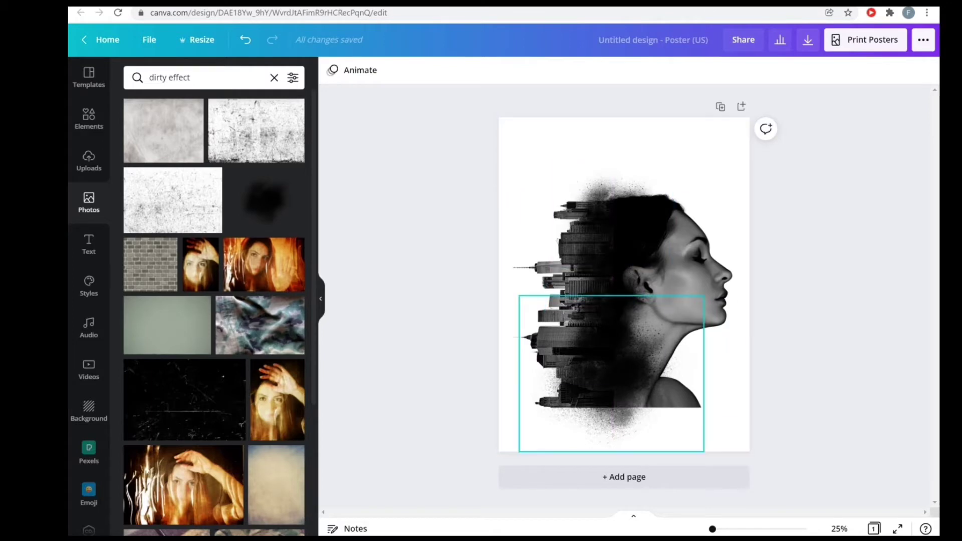
Set the woman's portrait to brightness -42 and contrast 59
{"action": "left_click", "coordinate": [613, 440]}
{"action": "left_click", "coordinate": [575, 150]}
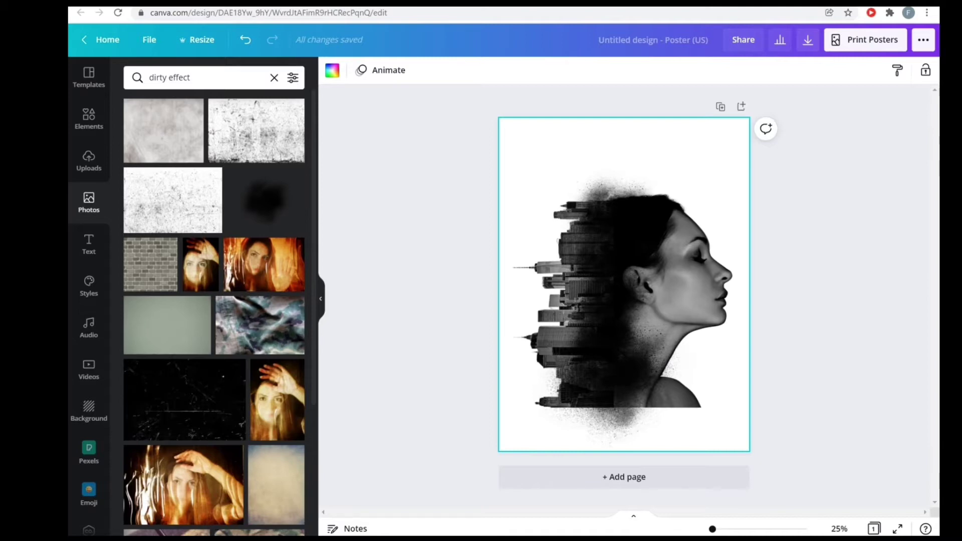
{"action": "left_click", "coordinate": [631, 281]}
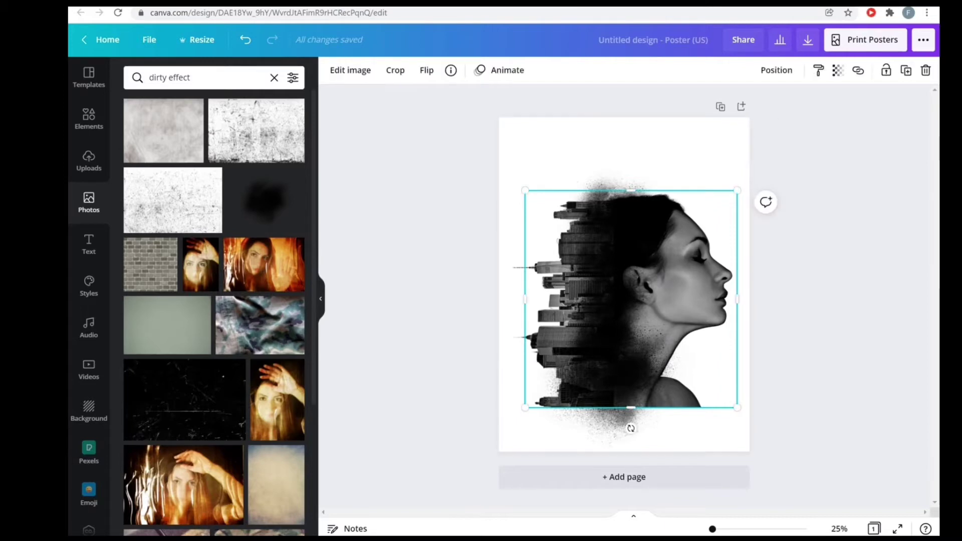
{"action": "left_click", "coordinate": [350, 70]}
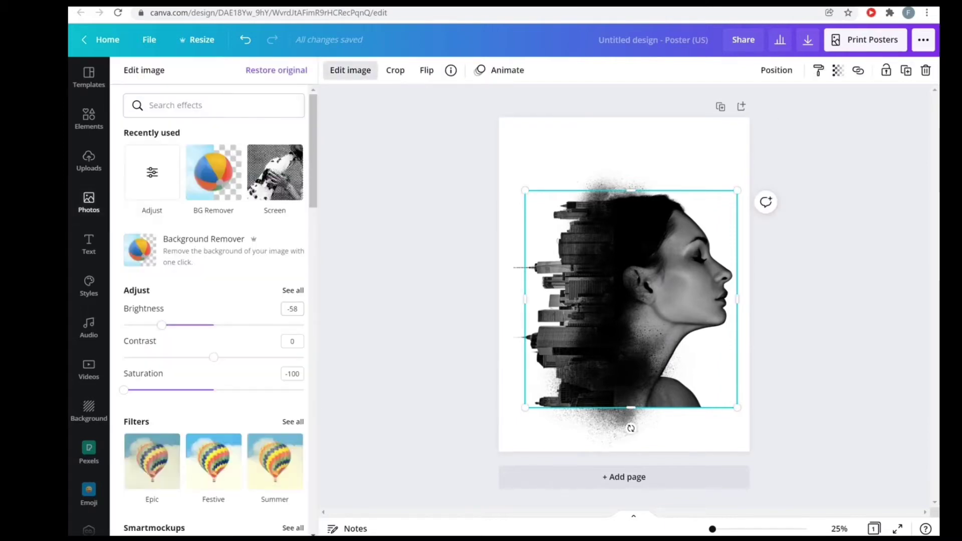
{"action": "left_click_drag", "start_coordinate": [155, 325], "coordinate": [175, 325]}
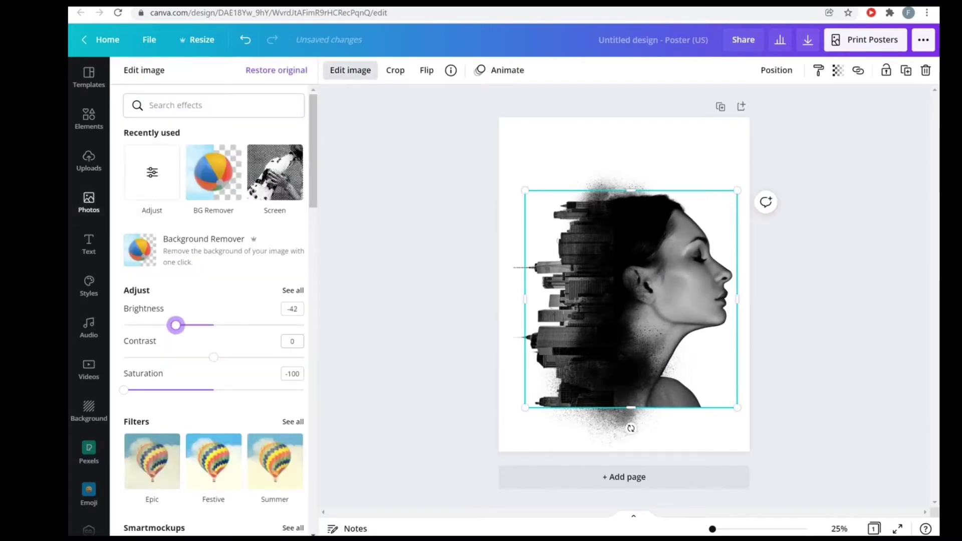
{"action": "left_click_drag", "start_coordinate": [231, 357], "coordinate": [272, 357]}
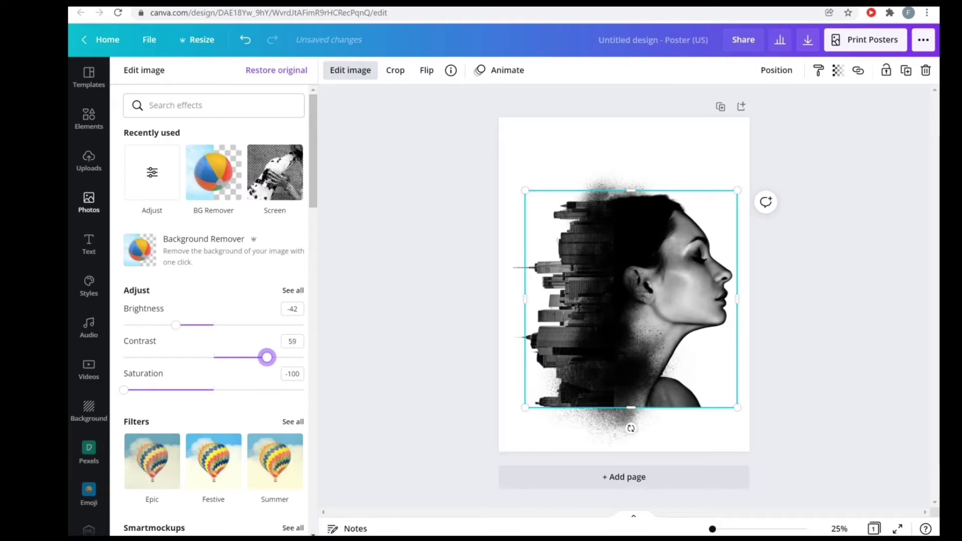
Search the photos for "red mars planet"
{"action": "left_click", "coordinate": [89, 200]}
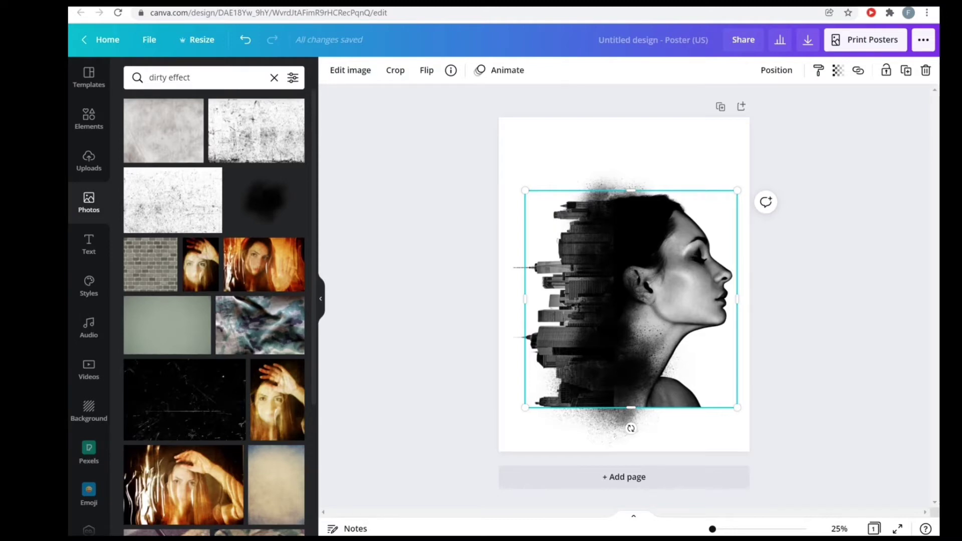
{"action": "left_click", "coordinate": [200, 78]}
{"action": "key", "text": "ctrl+a"}
{"action": "type", "text": "red m"}
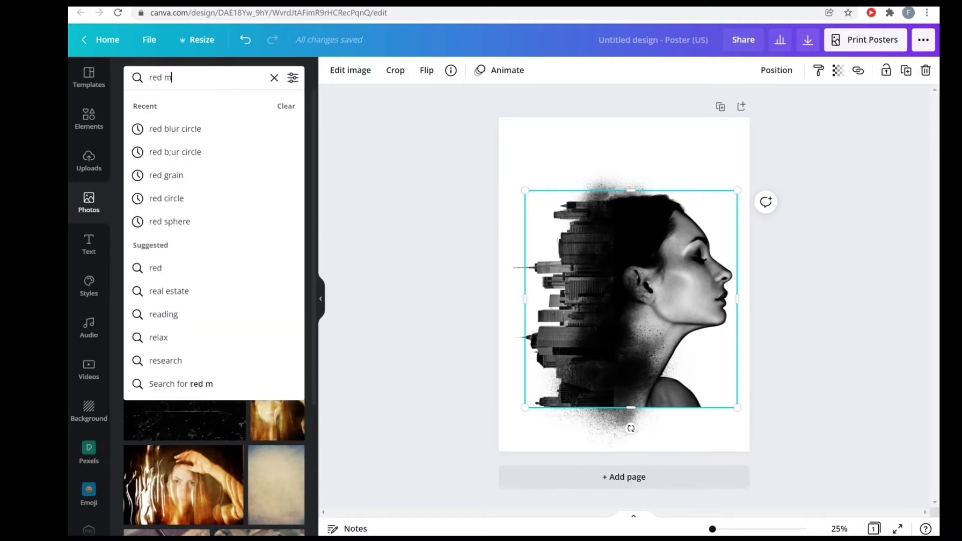
{"action": "type", "text": "ars planet"}
{"action": "key", "text": "Return"}
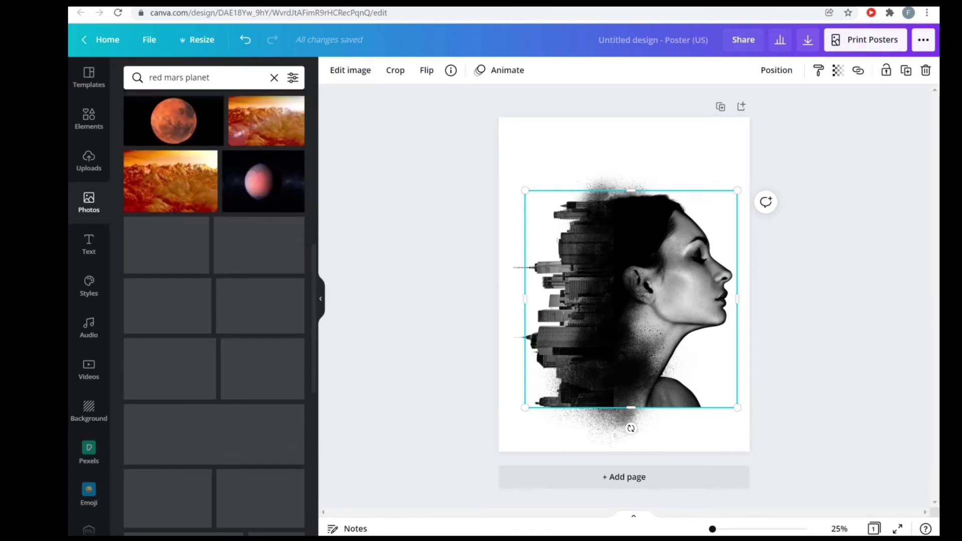
Search the elements for "red mars planet" and add the orange-red watercolor planet to the page
{"action": "left_click", "coordinate": [88, 118]}
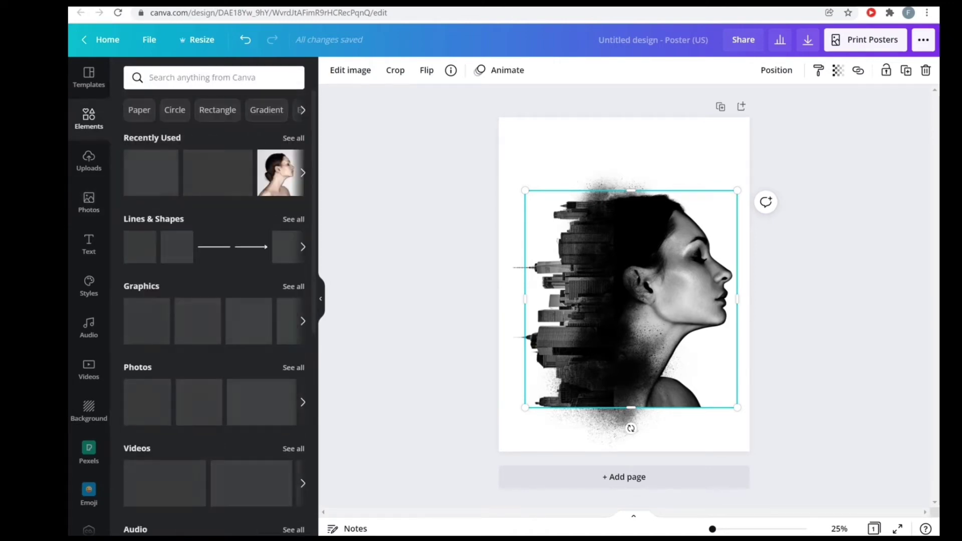
{"action": "left_click", "coordinate": [200, 77]}
{"action": "type", "text": "red mars planet"}
{"action": "key", "text": "Return"}
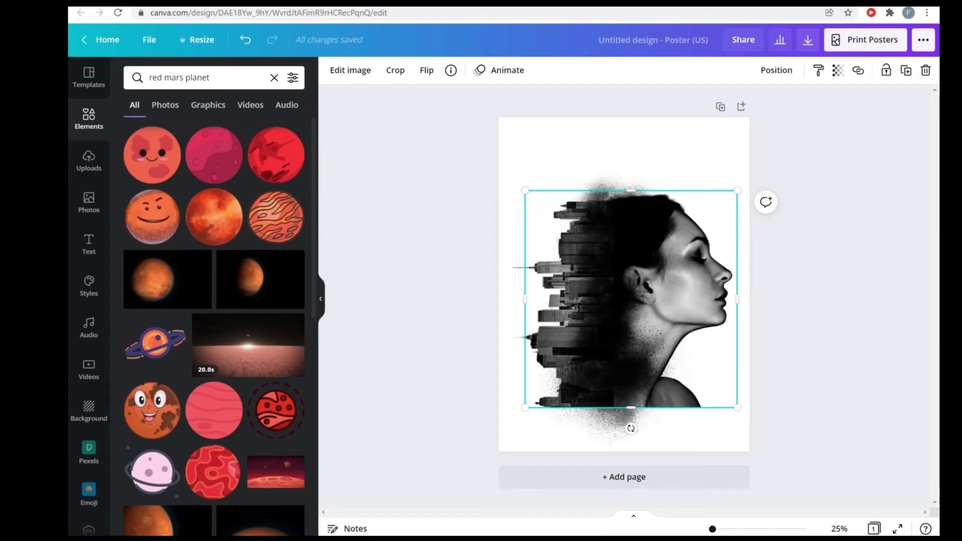
{"action": "left_click", "coordinate": [214, 216]}
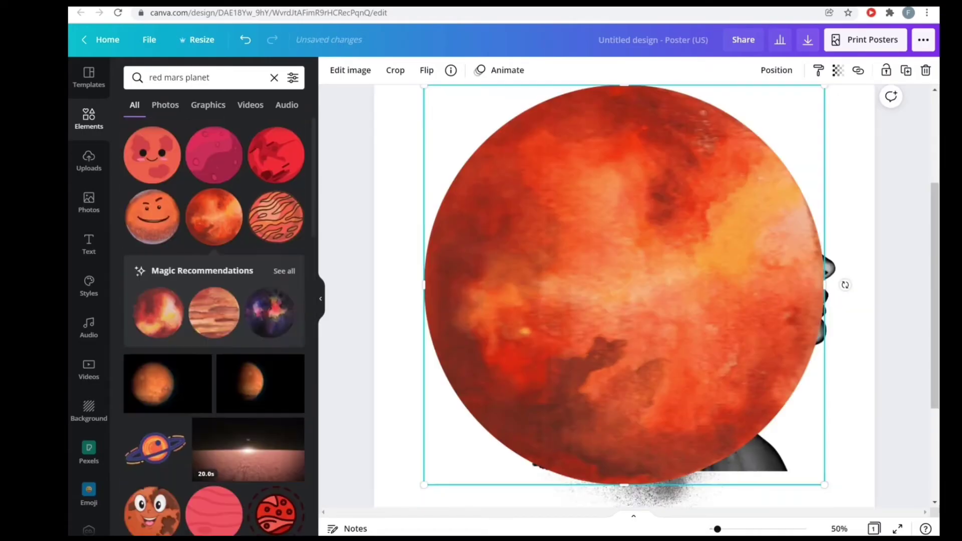
Shrink the planet to about 11.9 by 11.9 and place it behind the skyline and the woman's head
{"action": "left_click_drag", "start_coordinate": [807, 96], "coordinate": [756, 148]}
{"action": "left_click_drag", "start_coordinate": [755, 497], "coordinate": [734, 474]}
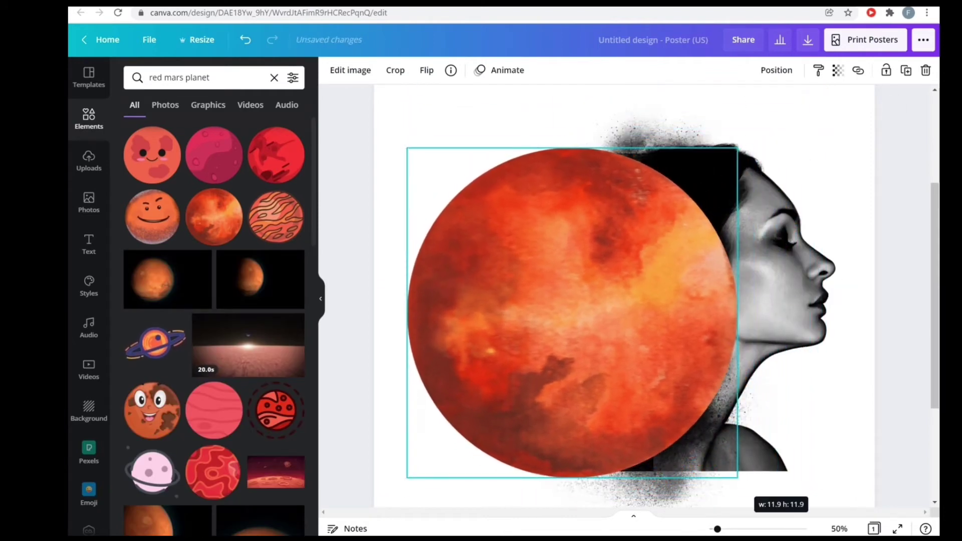
{"action": "key", "text": "ctrl+bracketleft"}
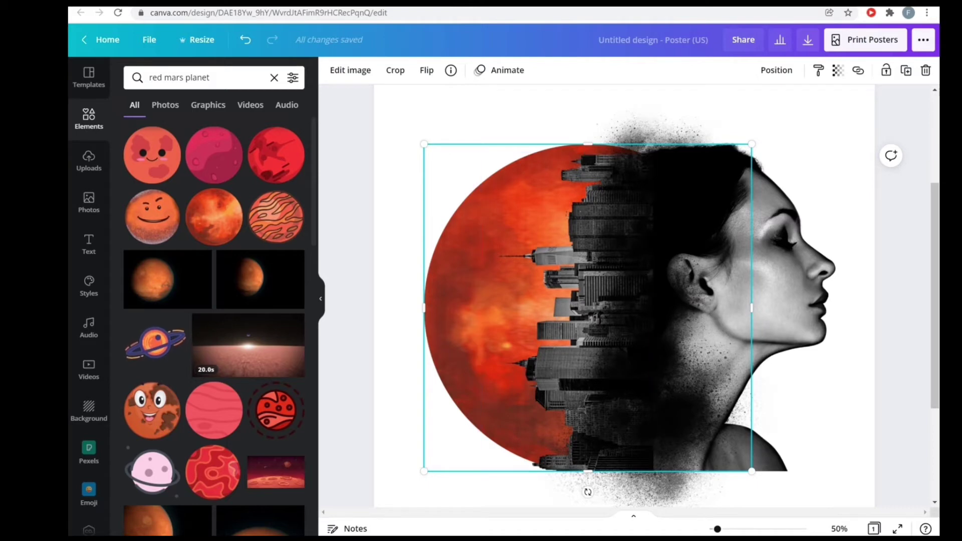
Enlarge the city skyline slightly towards its upper-left corner, over the red planet
{"action": "left_click_drag", "start_coordinate": [752, 308], "coordinate": [654, 308]}
{"action": "left_click_drag", "start_coordinate": [567, 144], "coordinate": [566, 153]}
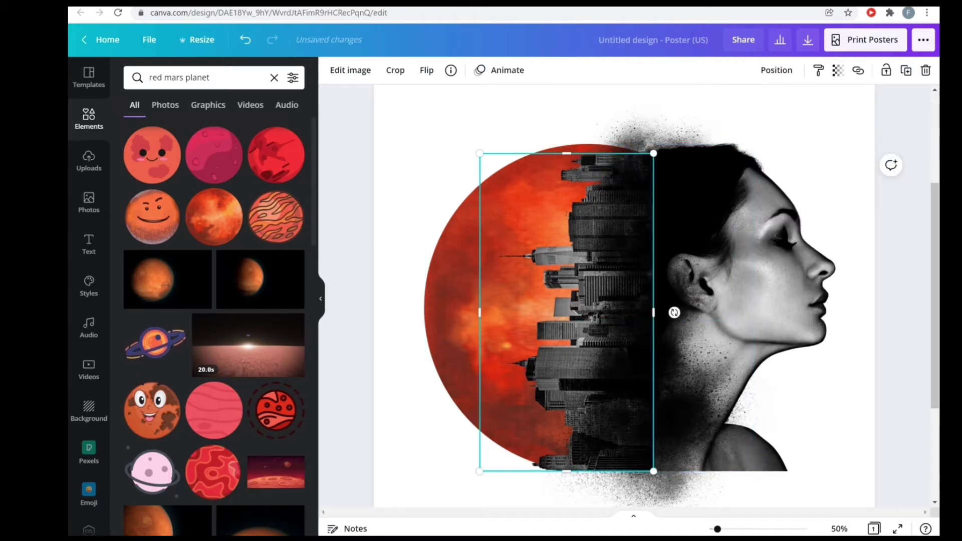
{"action": "left_click_drag", "start_coordinate": [480, 154], "coordinate": [477, 150]}
{"action": "key", "text": "ctrl+z"}
{"action": "key", "text": "ctrl+z"}
{"action": "key", "text": "ctrl+z"}
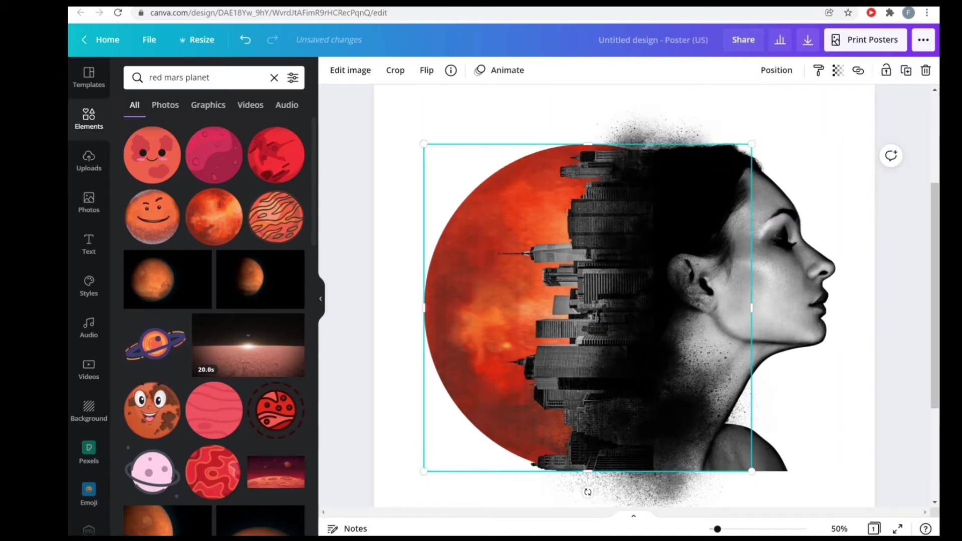
Shrink the red planet slightly and reposition it so its disc sits centred behind the skyline, just above the lowest buildings
{"action": "left_click_drag", "start_coordinate": [423, 471], "coordinate": [442, 457]}
{"action": "left_click_drag", "start_coordinate": [597, 303], "coordinate": [598, 304]}
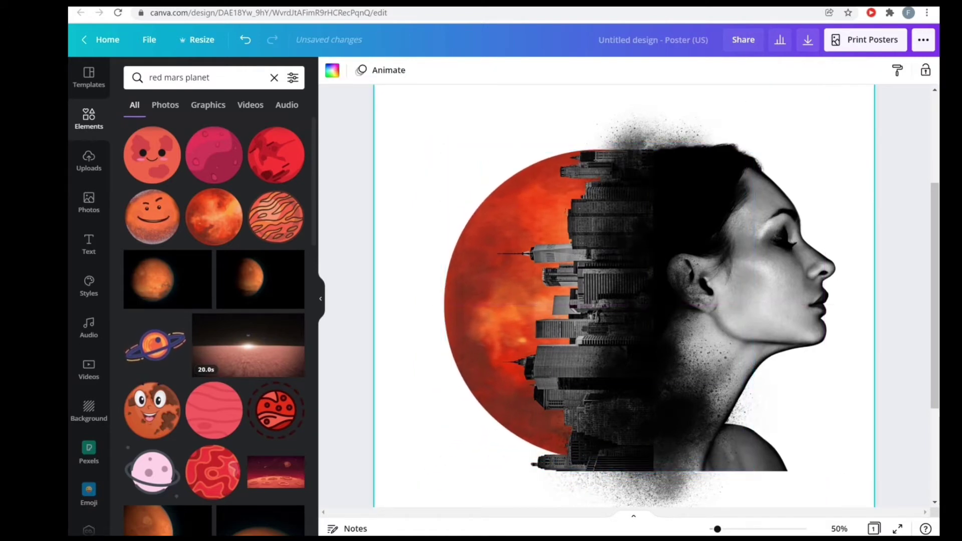
{"action": "mouse_move", "coordinate": [756, 150]}
{"action": "left_mouse_down"}
{"action": "mouse_move", "coordinate": [795, 107]}
{"action": "mouse_move", "coordinate": [751, 143]}
{"action": "mouse_move", "coordinate": [759, 145]}
{"action": "left_mouse_up"}
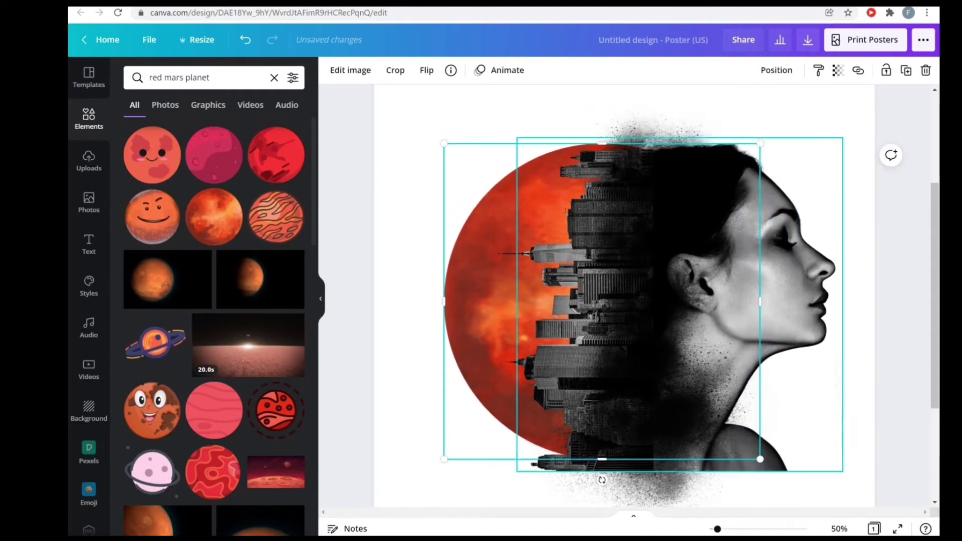
{"action": "left_click", "coordinate": [852, 125]}
{"action": "left_click_drag", "start_coordinate": [601, 301], "coordinate": [594, 306]}
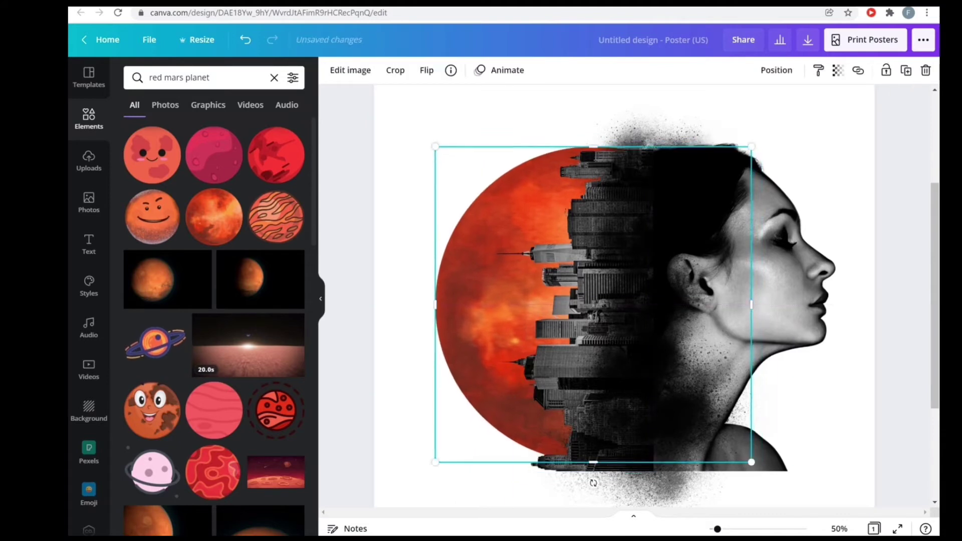
Place a smaller black splatter over the lower seam between skyline and neck, extending below the portrait's bottom edge
{"action": "left_click", "coordinate": [590, 475]}
{"action": "left_click", "coordinate": [653, 403]}
{"action": "mouse_move", "coordinate": [652, 403]}
{"action": "left_mouse_down"}
{"action": "mouse_move", "coordinate": [646, 408]}
{"action": "mouse_move", "coordinate": [661, 432]}
{"action": "mouse_move", "coordinate": [649, 409]}
{"action": "mouse_move", "coordinate": [651, 481]}
{"action": "mouse_move", "coordinate": [674, 458]}
{"action": "mouse_move", "coordinate": [642, 425]}
{"action": "mouse_move", "coordinate": [642, 390]}
{"action": "mouse_move", "coordinate": [645, 412]}
{"action": "mouse_move", "coordinate": [653, 397]}
{"action": "mouse_move", "coordinate": [641, 403]}
{"action": "left_mouse_up"}
{"action": "left_click", "coordinate": [645, 478]}
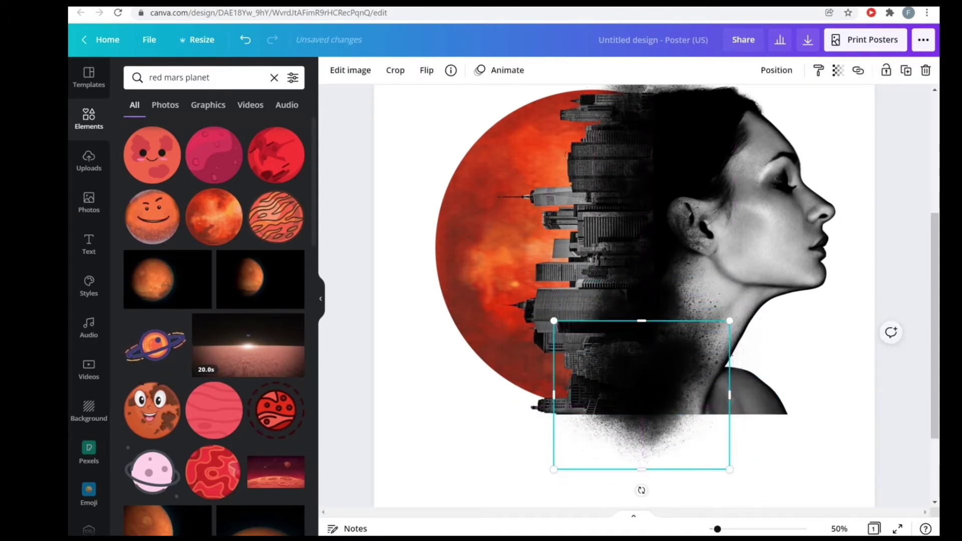
{"action": "scroll", "coordinate": [642, 403], "scroll_direction": "up", "scroll_amount": 3}
{"action": "scroll", "coordinate": [621, 296], "scroll_direction": "down", "scroll_amount": 1}
{"action": "key", "text": "Escape"}
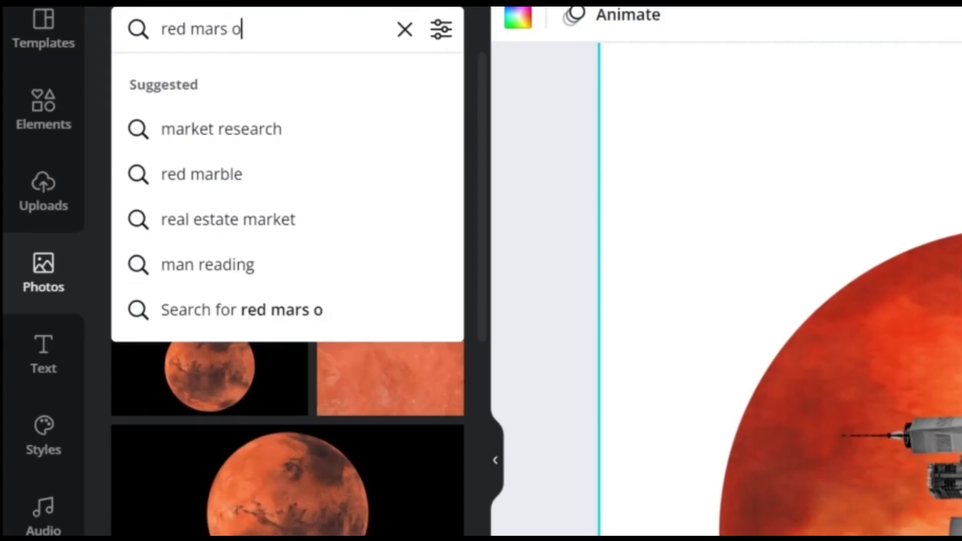
Search the photos for "red mars old paper texture" and browse down to the plain beige paper texture
{"action": "type", "text": "ld paper tect"}
{"action": "key", "text": "BackSpace"}
{"action": "key", "text": "BackSpace"}
{"action": "type", "text": "xture"}
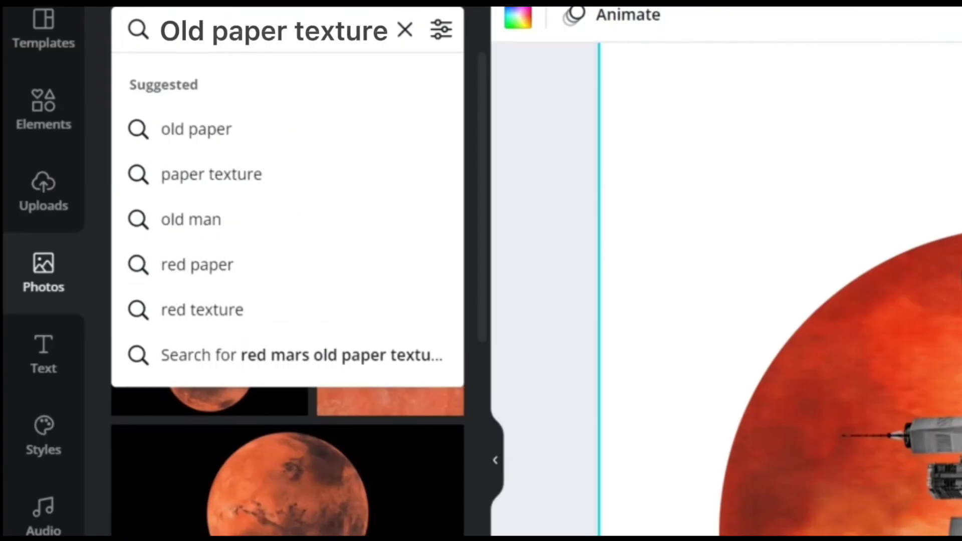
{"action": "key", "text": "Return"}
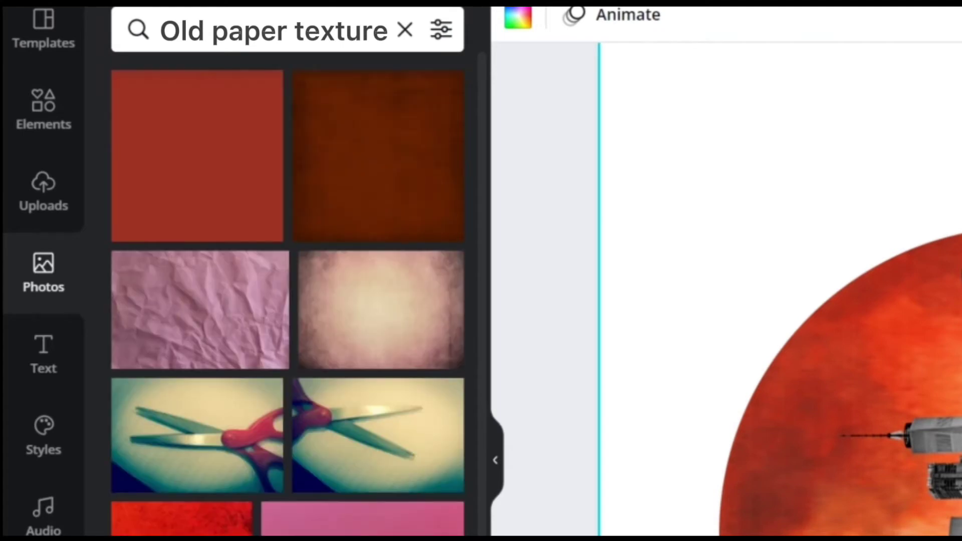
{"action": "scroll", "coordinate": [288, 301], "scroll_direction": "down", "scroll_amount": 5}
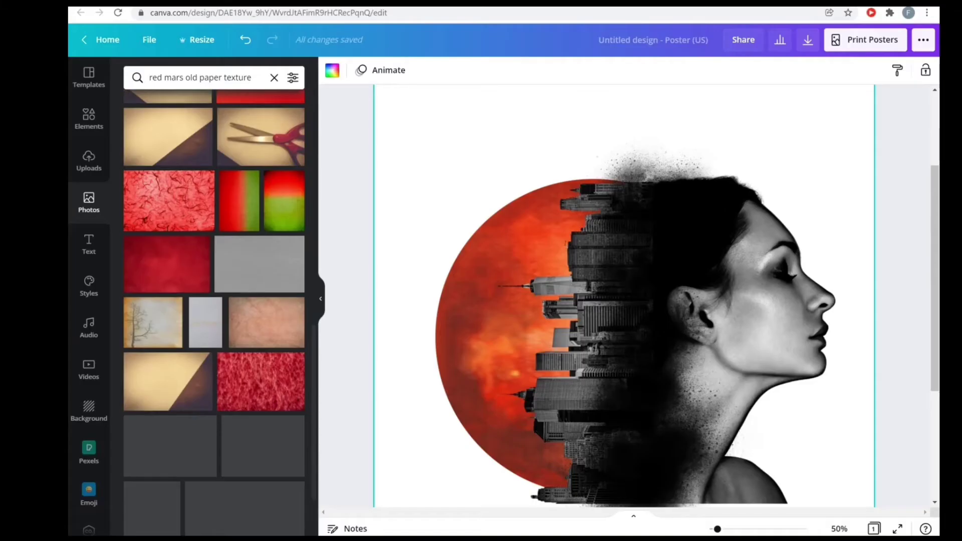
{"action": "scroll", "coordinate": [213, 313], "scroll_direction": "down", "scroll_amount": 10}
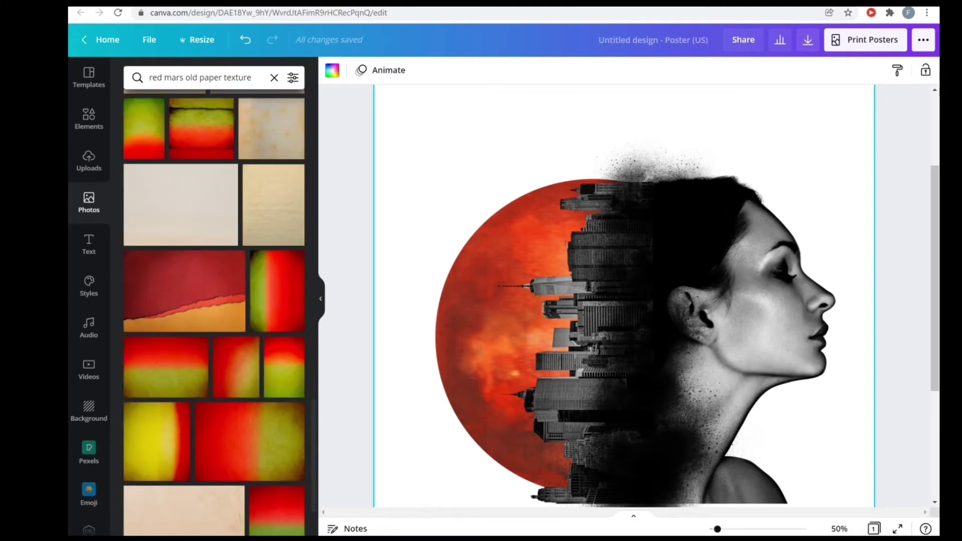
{"action": "scroll", "coordinate": [214, 312], "scroll_direction": "down", "scroll_amount": 1}
{"action": "left_click", "coordinate": [200, 496]}
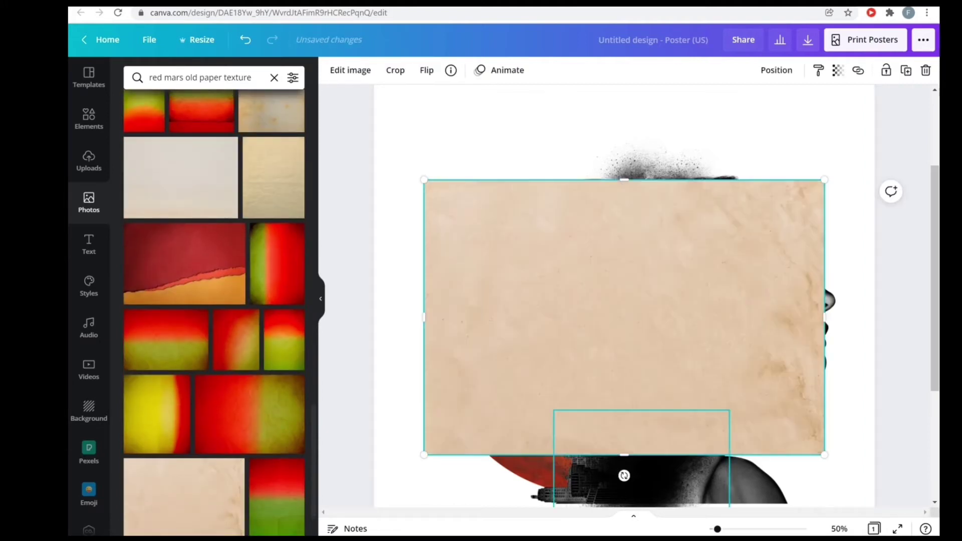
{"action": "key", "text": "ctrl+z"}
{"action": "left_click_drag", "start_coordinate": [201, 496], "coordinate": [551, 300]}
{"action": "key", "text": "ctrl+minus"}
{"action": "key", "text": "ctrl+z"}
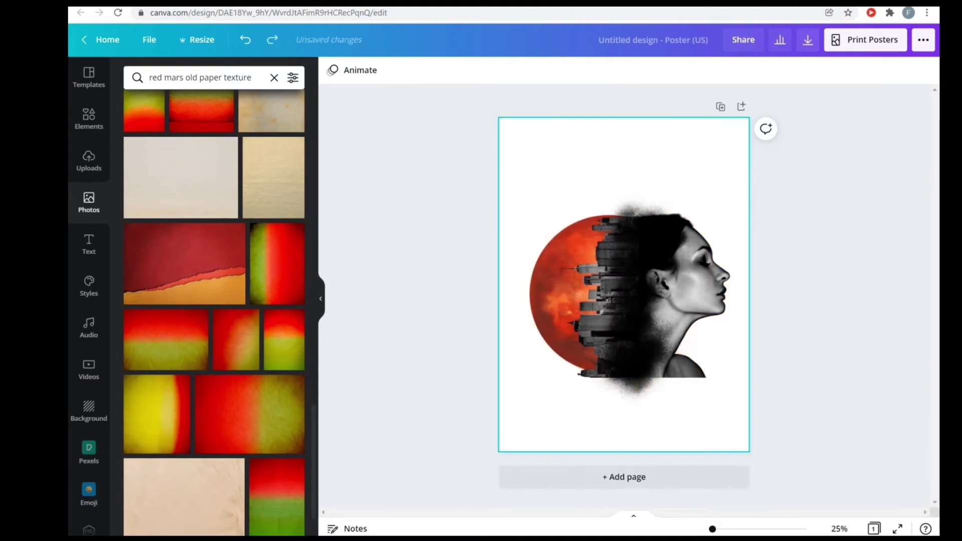
Add the beige old-paper photo to the page, then fully desaturate it and lower its brightness slightly
{"action": "left_click", "coordinate": [184, 496]}
{"action": "left_click", "coordinate": [350, 70]}
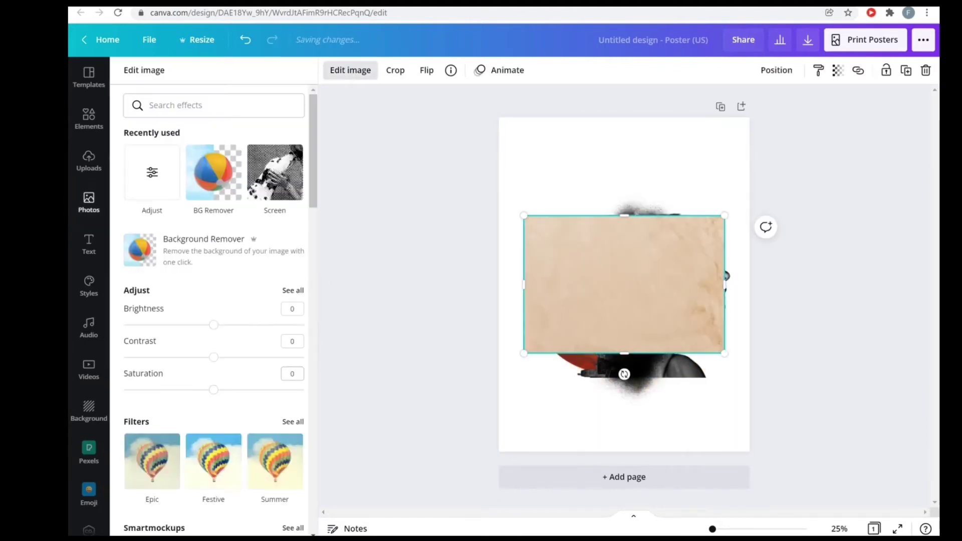
{"action": "left_click_drag", "start_coordinate": [214, 389], "coordinate": [124, 390]}
{"action": "mouse_move", "coordinate": [213, 324]}
{"action": "left_mouse_down"}
{"action": "mouse_move", "coordinate": [186, 325]}
{"action": "mouse_move", "coordinate": [201, 325]}
{"action": "left_mouse_up"}
{"action": "left_click", "coordinate": [350, 69]}
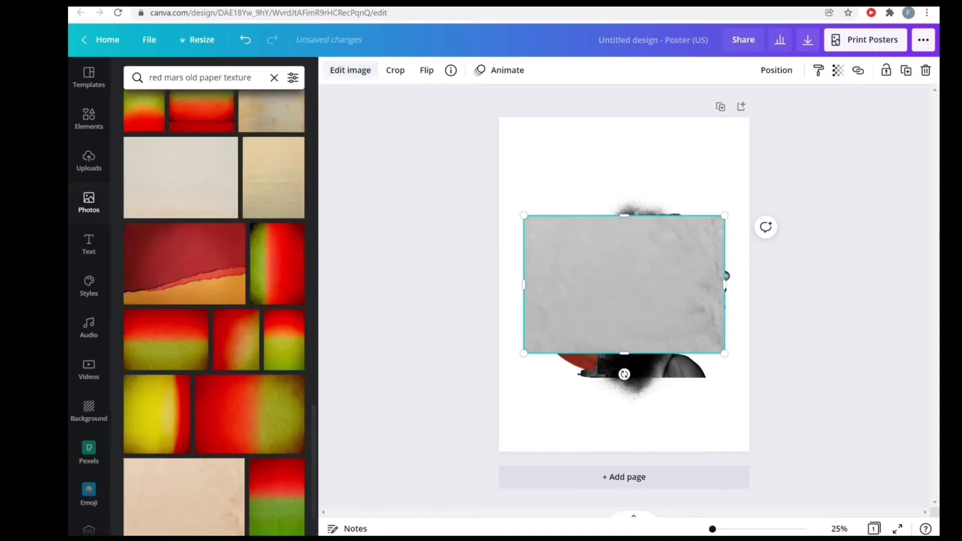
Set the grey paper texture as the page background
{"action": "right_click", "coordinate": [612, 228]}
{"action": "left_click", "coordinate": [685, 482]}
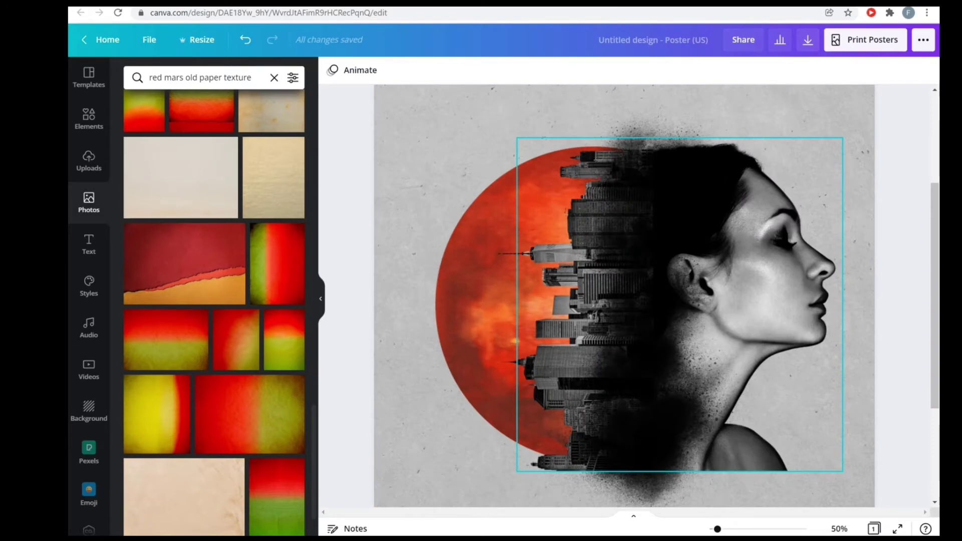
{"action": "left_click", "coordinate": [651, 426]}
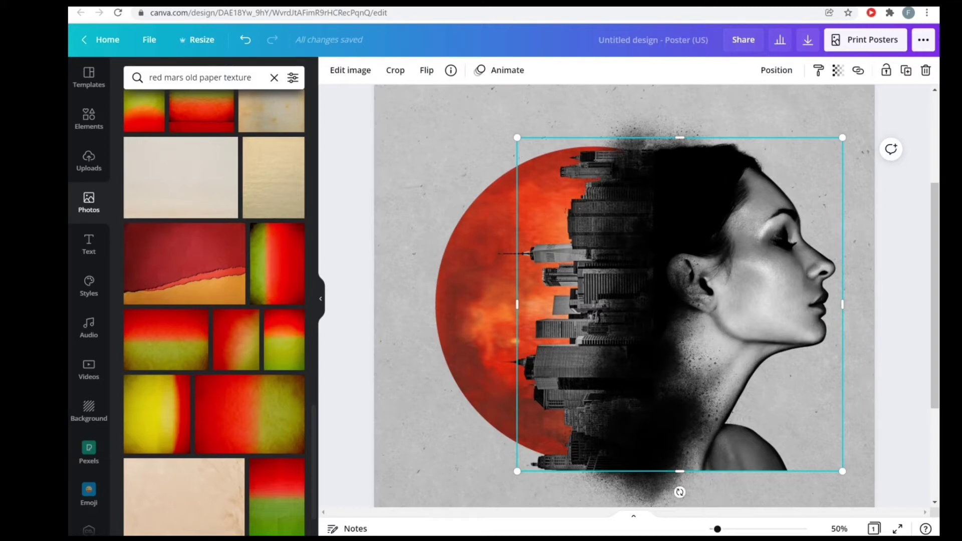
{"action": "key", "text": "Escape"}
Add a heading reading "NEW YORK", enlarge it to size 133 and place it above the planet and the woman's head
{"action": "left_click", "coordinate": [89, 243]}
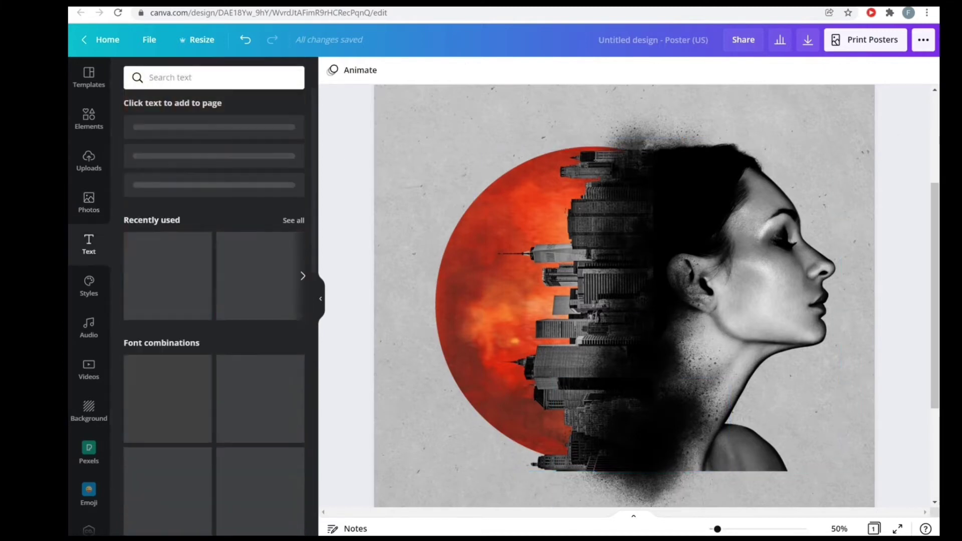
{"action": "left_click", "coordinate": [187, 141]}
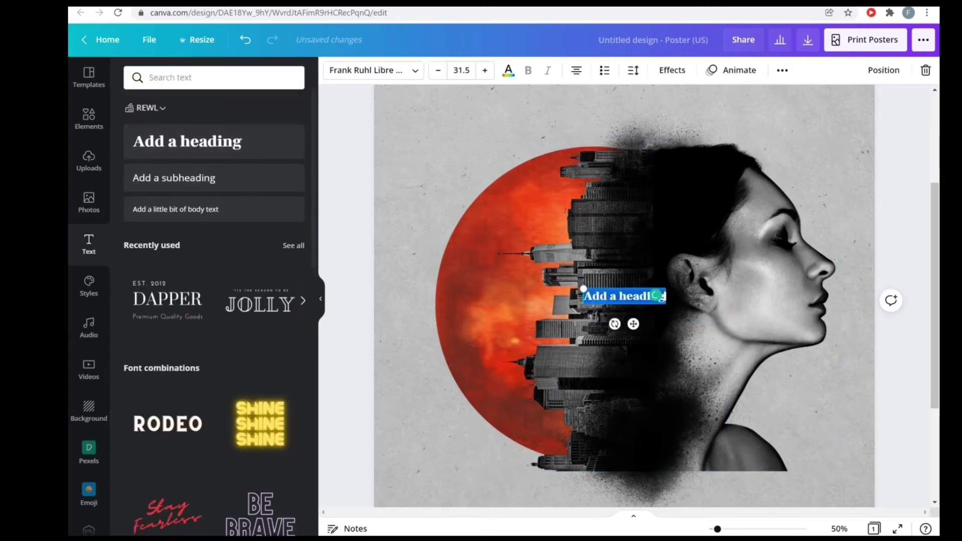
{"action": "type", "text": "NEW YORK"}
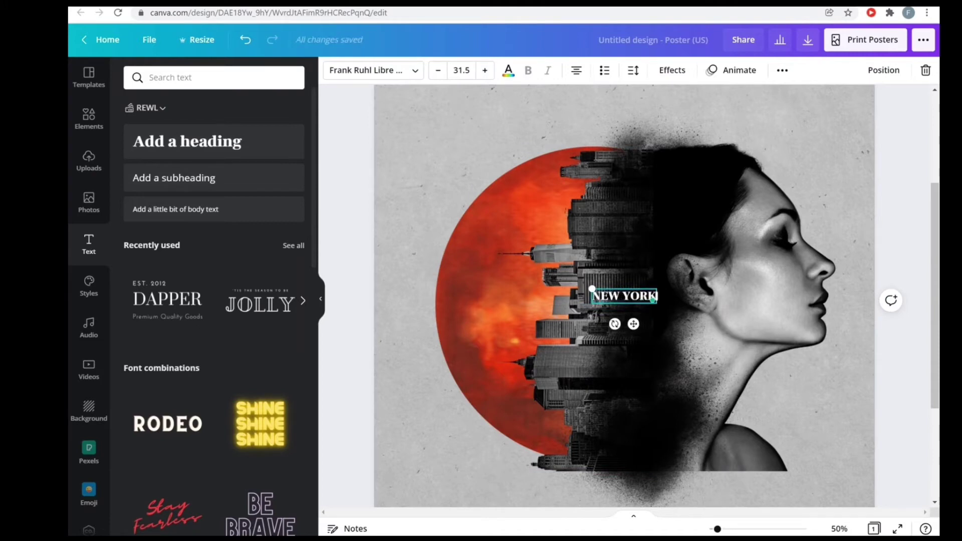
{"action": "left_click_drag", "start_coordinate": [591, 289], "coordinate": [385, 243]}
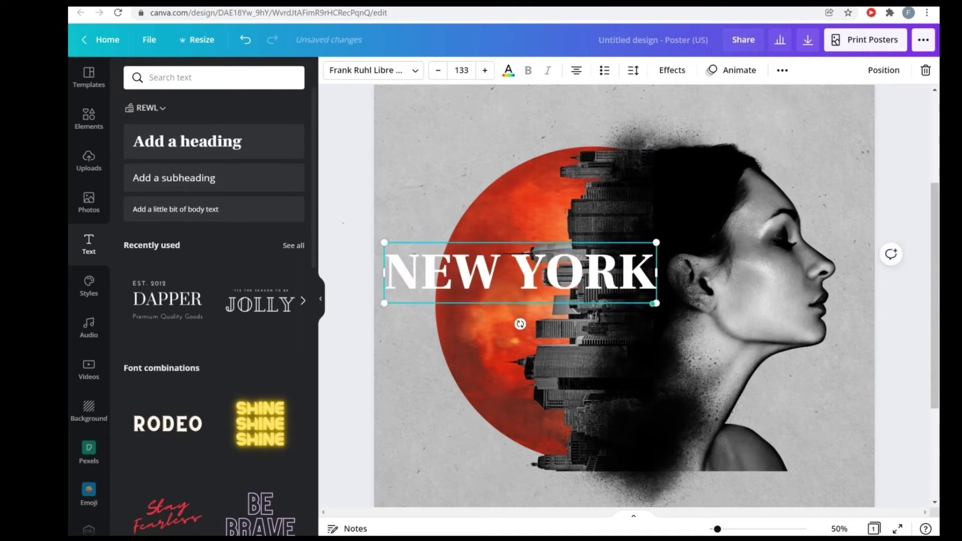
{"action": "left_click_drag", "start_coordinate": [519, 273], "coordinate": [620, 117]}
Recolour the "NEW YORK" heading with the near-black from the woman's photo colours and enlarge it to size 173
{"action": "left_click", "coordinate": [508, 70]}
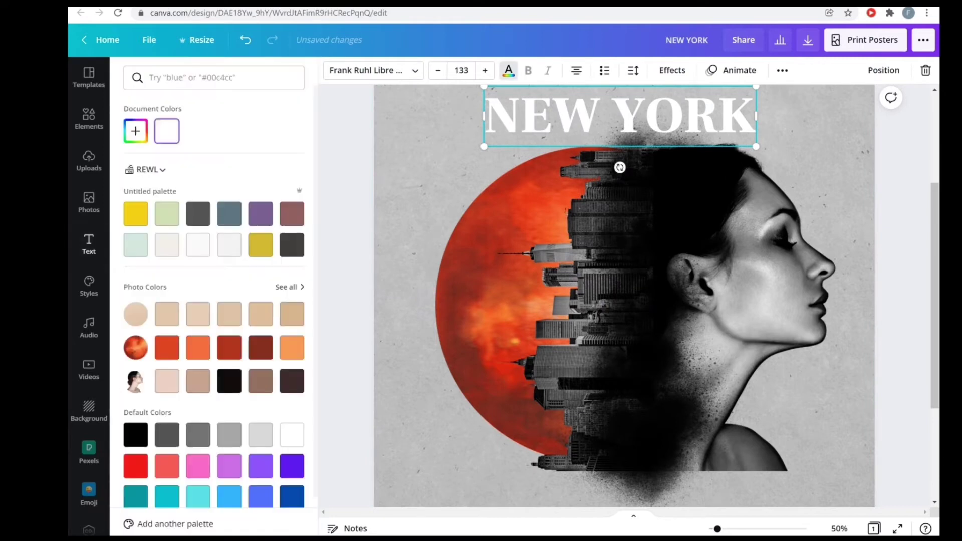
{"action": "left_click", "coordinate": [229, 381]}
{"action": "left_click_drag", "start_coordinate": [755, 146], "coordinate": [807, 163]}
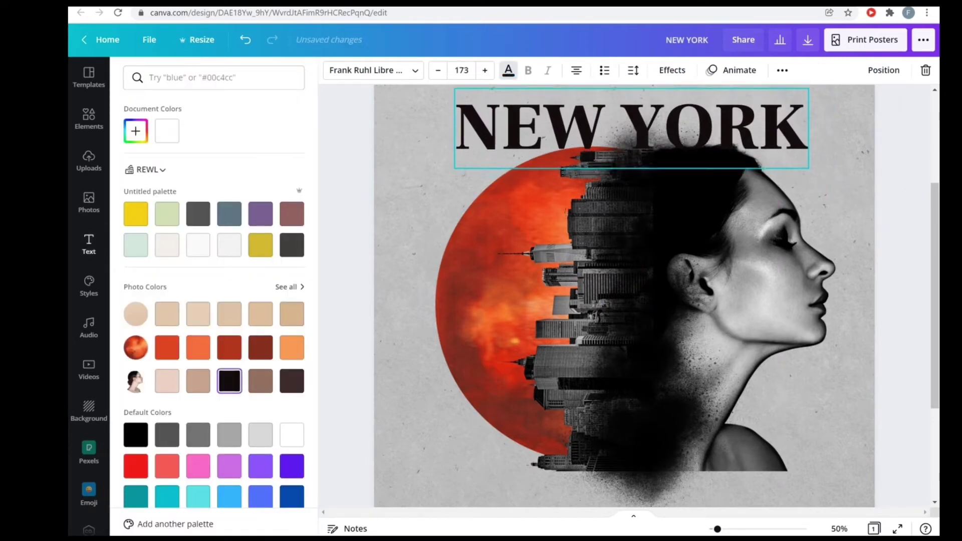
Set the "NEW YORK" heading in bold Times Neue Roman
{"action": "left_click", "coordinate": [373, 70]}
{"action": "type", "text": "time"}
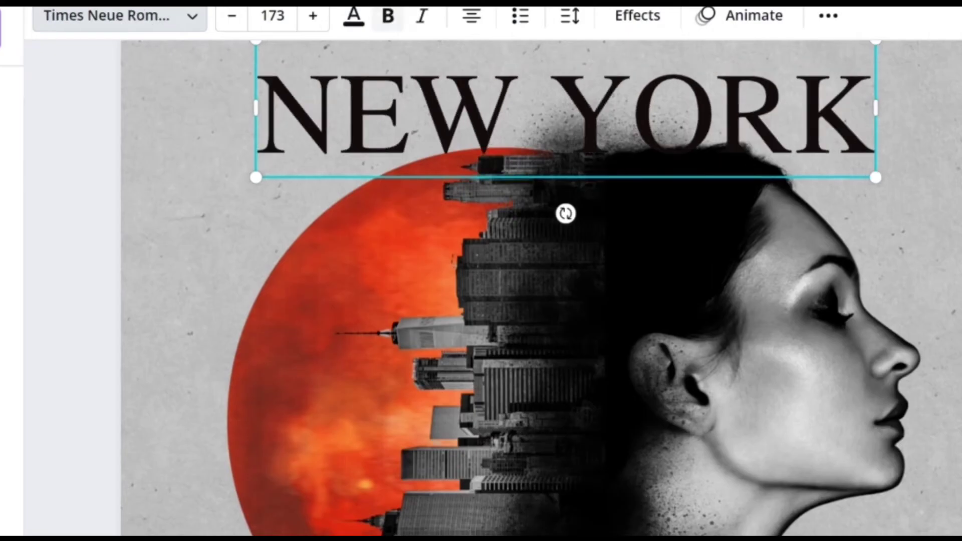
{"action": "key", "text": "ctrl+b"}
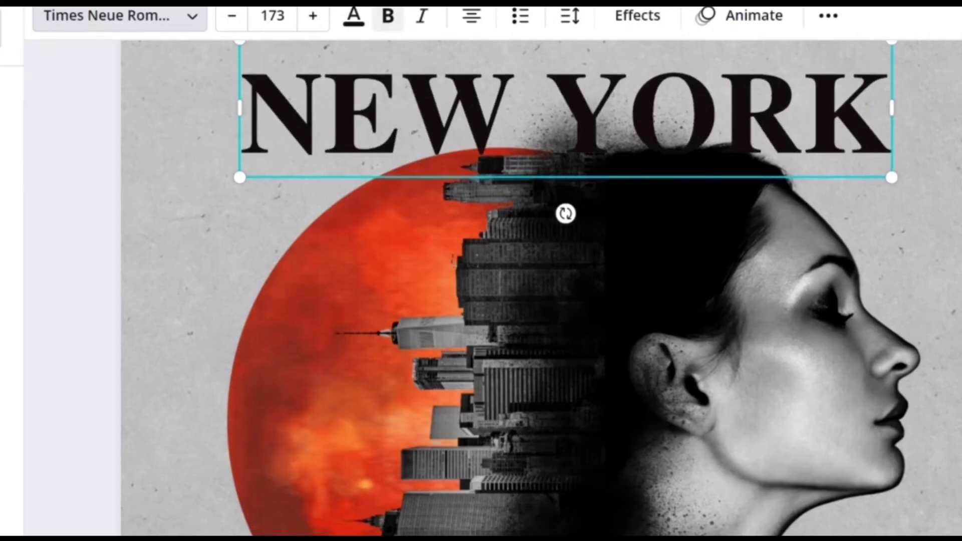
Set the heading's letter spacing to 50 and move it up so it clears the planet and the woman's head
{"action": "left_click", "coordinate": [569, 15]}
{"action": "mouse_move", "coordinate": [753, 125]}
{"action": "left_mouse_down"}
{"action": "mouse_move", "coordinate": [771, 124]}
{"action": "mouse_move", "coordinate": [753, 125]}
{"action": "left_mouse_up"}
{"action": "left_click_drag", "start_coordinate": [721, 85], "coordinate": [727, 84]}
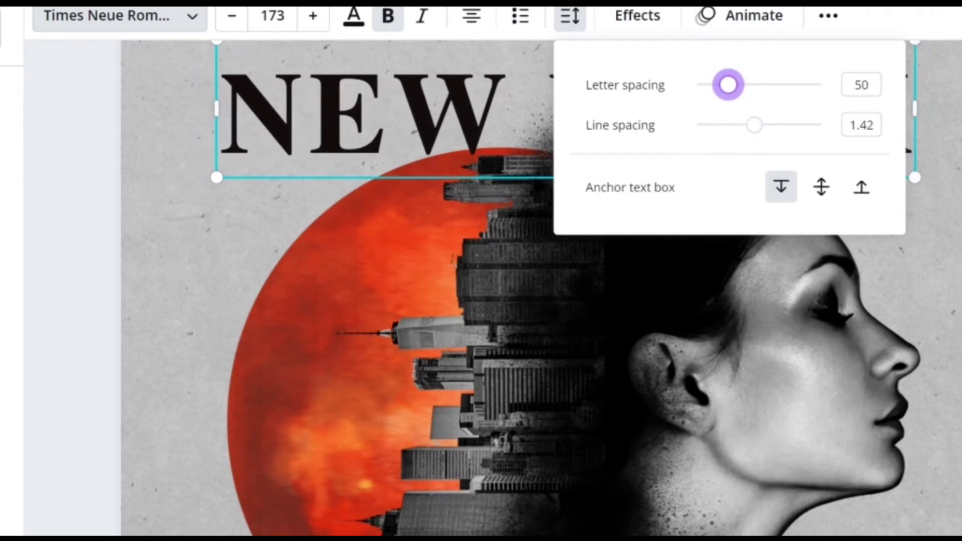
{"action": "key", "text": "Escape"}
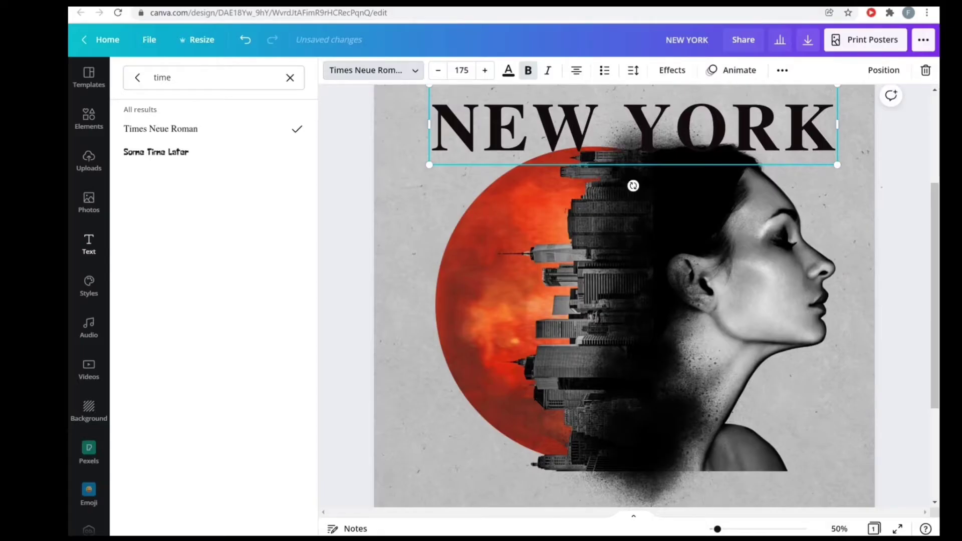
{"action": "key", "text": "Escape"}
{"action": "scroll", "coordinate": [623, 295], "scroll_direction": "up", "scroll_amount": 1}
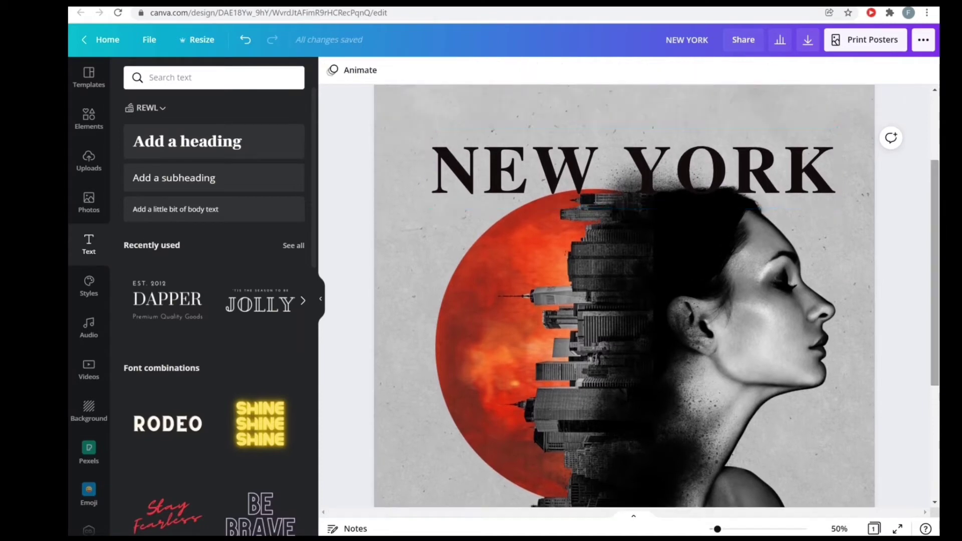
{"action": "left_click_drag", "start_coordinate": [633, 167], "coordinate": [620, 150]}
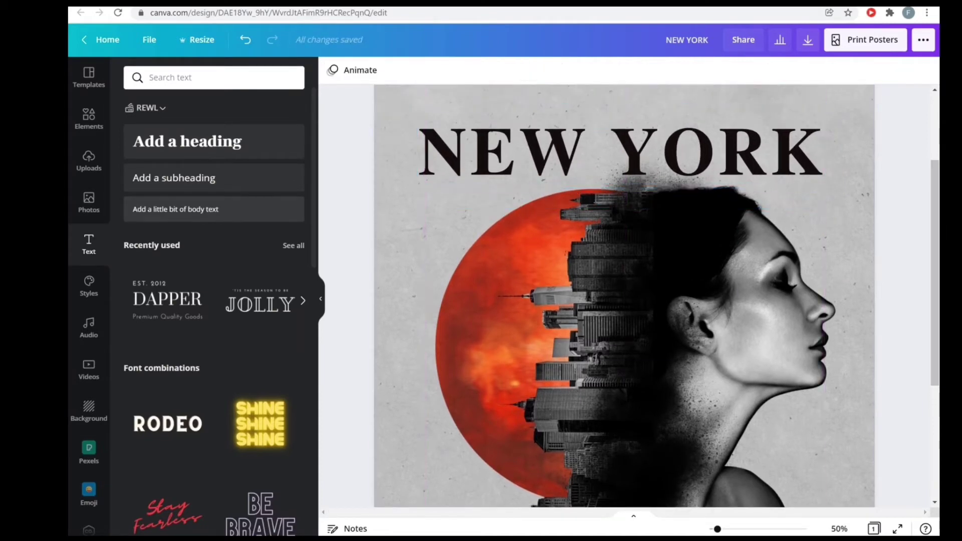
Add a subheading reading "She is" and place it directly above the "NEW YORK" heading
{"action": "left_click", "coordinate": [175, 208]}
{"action": "key", "text": "ctrl+z"}
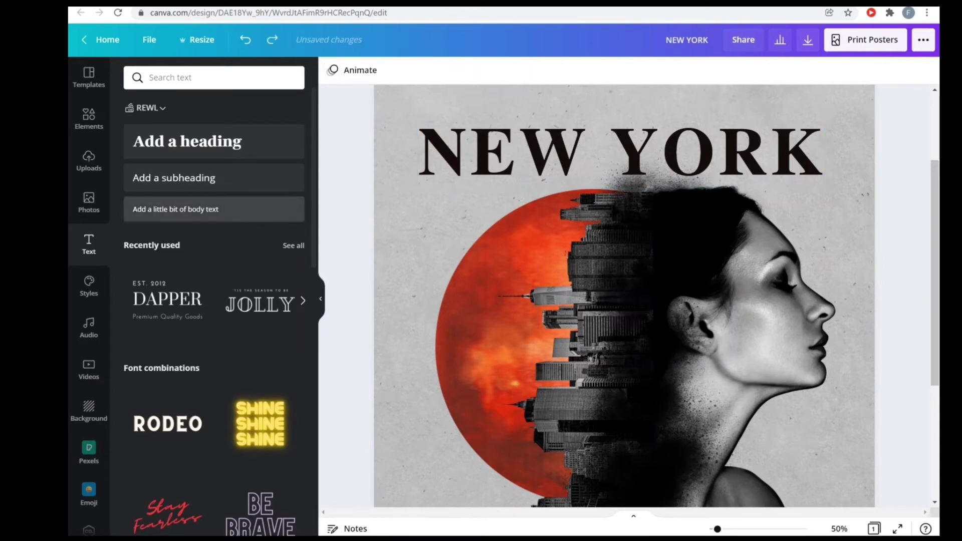
{"action": "left_click", "coordinate": [174, 178]}
{"action": "type", "text": "She is"}
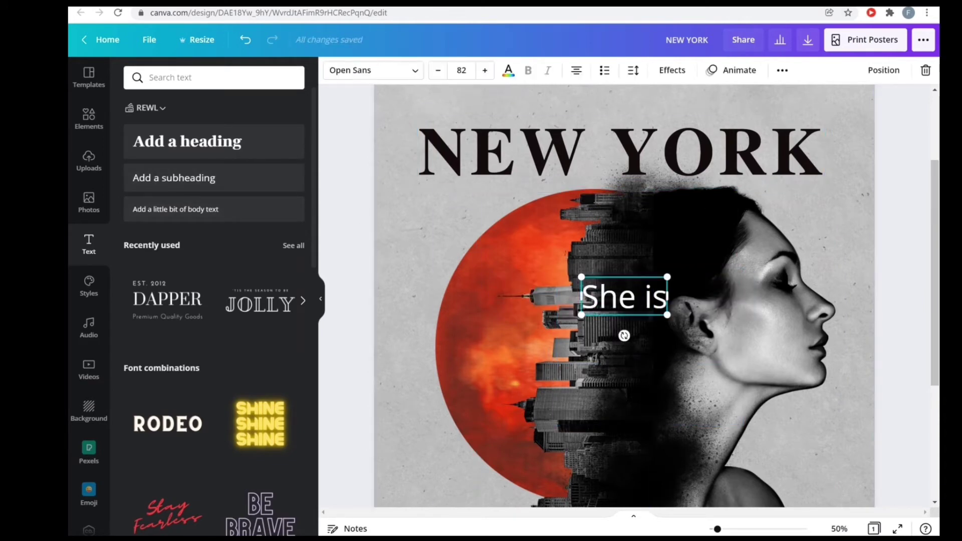
{"action": "left_click_drag", "start_coordinate": [624, 295], "coordinate": [610, 108]}
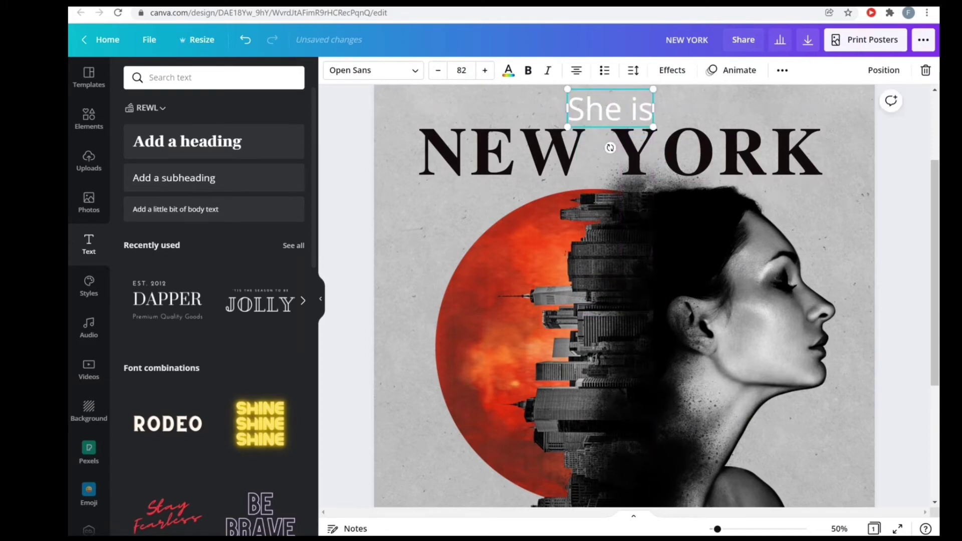
Recolour the "She is" text black, set its font to Garuda and shrink it to size 56.5
{"action": "double_click", "coordinate": [644, 121]}
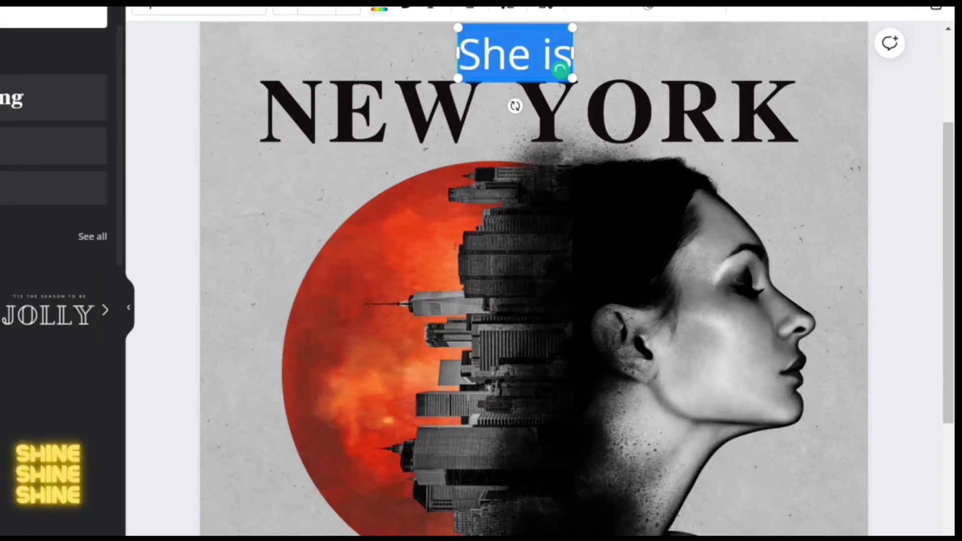
{"action": "left_click", "coordinate": [379, 7]}
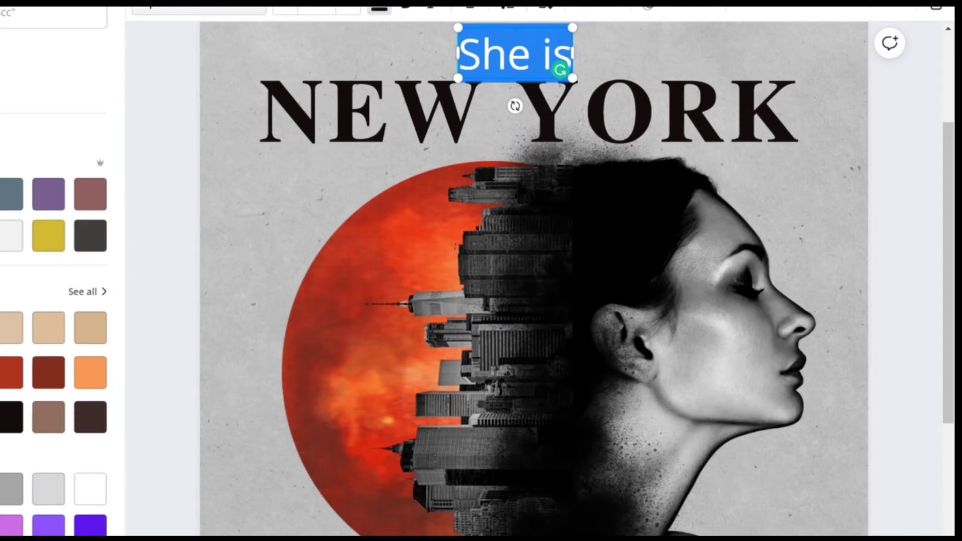
{"action": "left_click", "coordinate": [199, 7]}
{"action": "type", "text": "gar"}
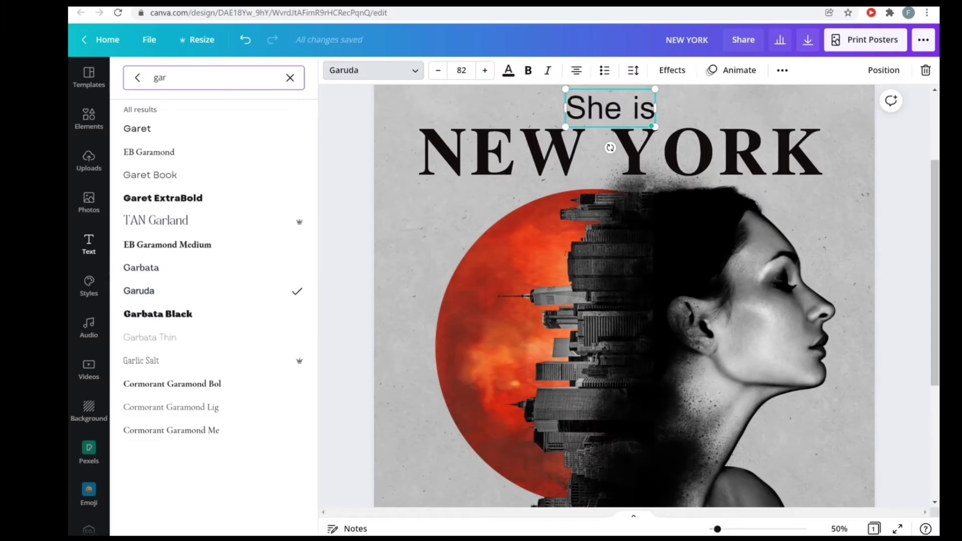
{"action": "left_click_drag", "start_coordinate": [565, 89], "coordinate": [593, 100]}
Centre the "She is" text and the "NEW YORK" heading horizontally on the page
{"action": "left_click", "coordinate": [883, 70]}
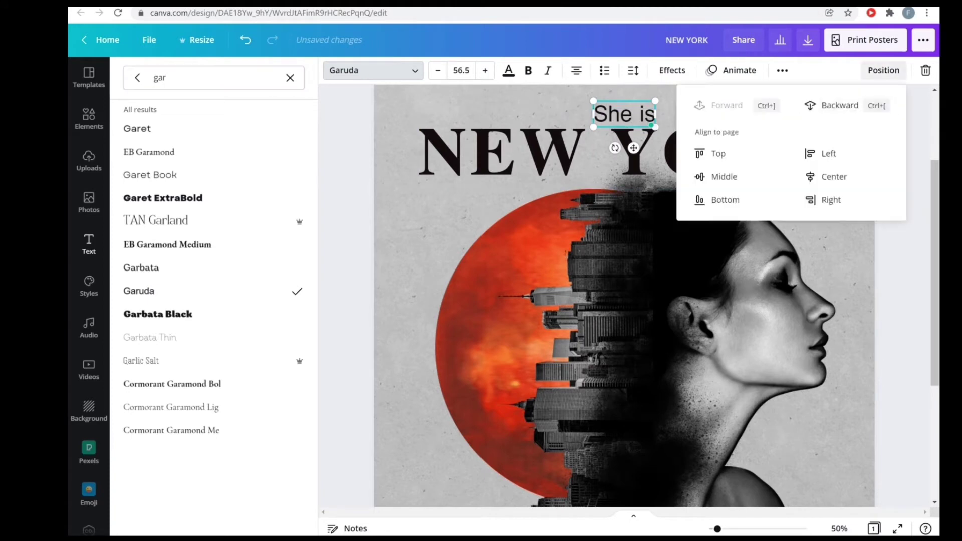
{"action": "left_click", "coordinate": [832, 177]}
{"action": "left_click", "coordinate": [500, 150]}
{"action": "left_click", "coordinate": [883, 70]}
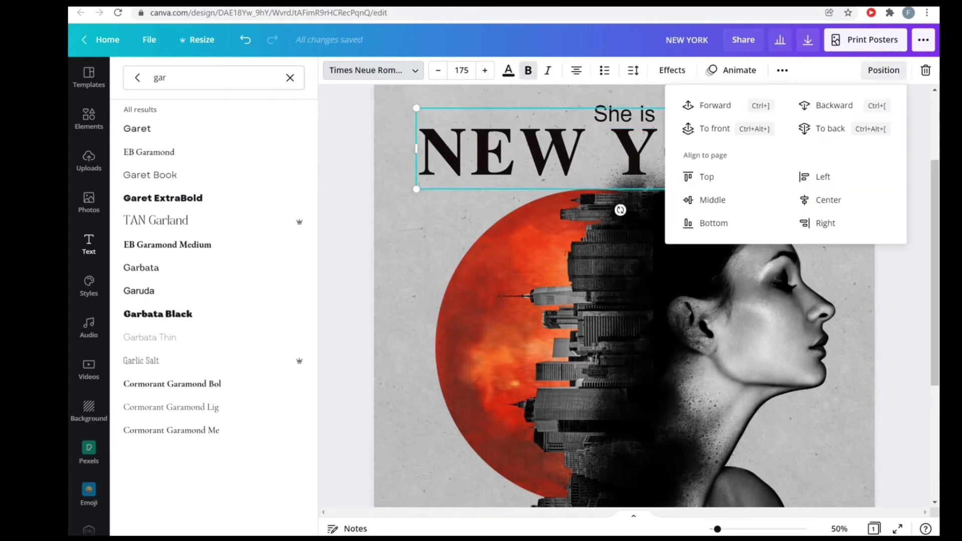
{"action": "left_click", "coordinate": [828, 200]}
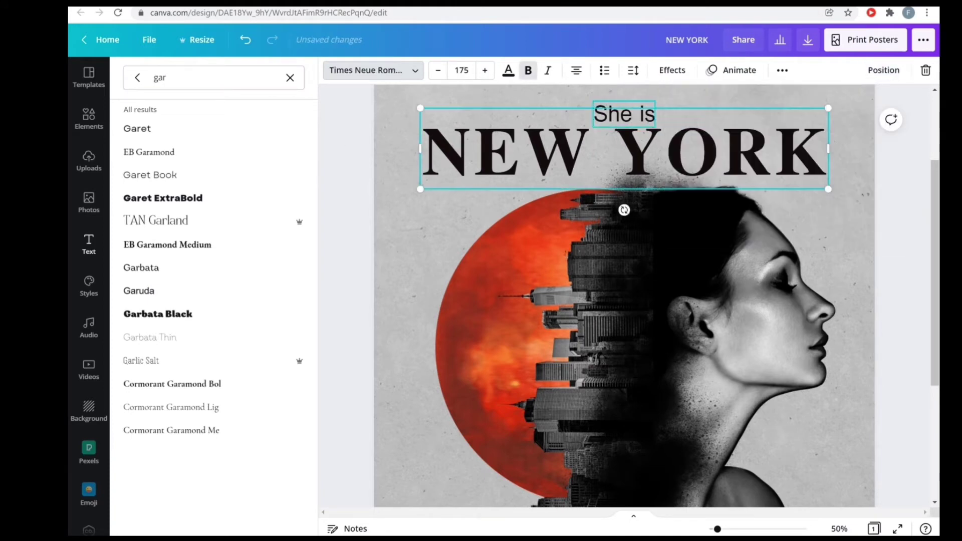
Widen the letter spacing of "NEW YORK" a little more and nudge "She is" slightly higher above it
{"action": "left_click", "coordinate": [624, 114]}
{"action": "left_click", "coordinate": [631, 150]}
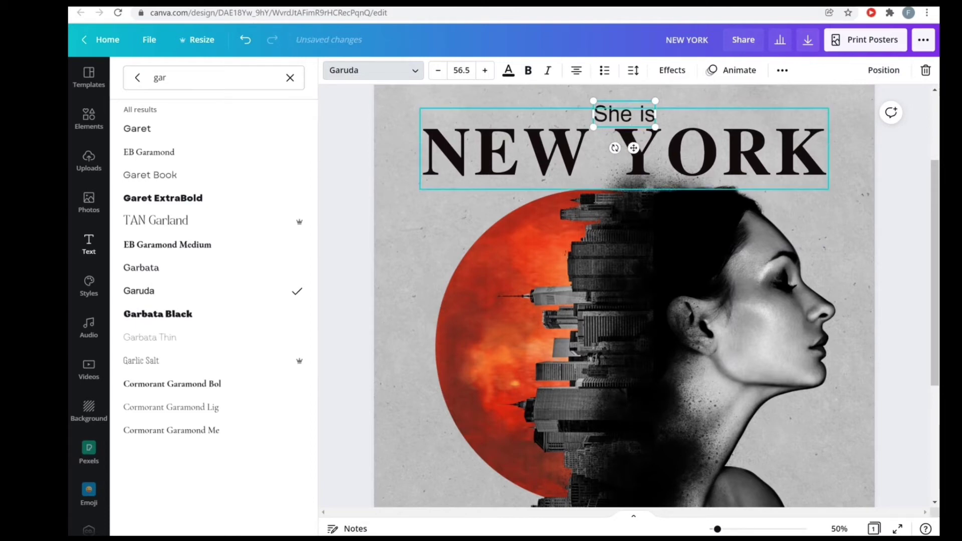
{"action": "left_click", "coordinate": [633, 70]}
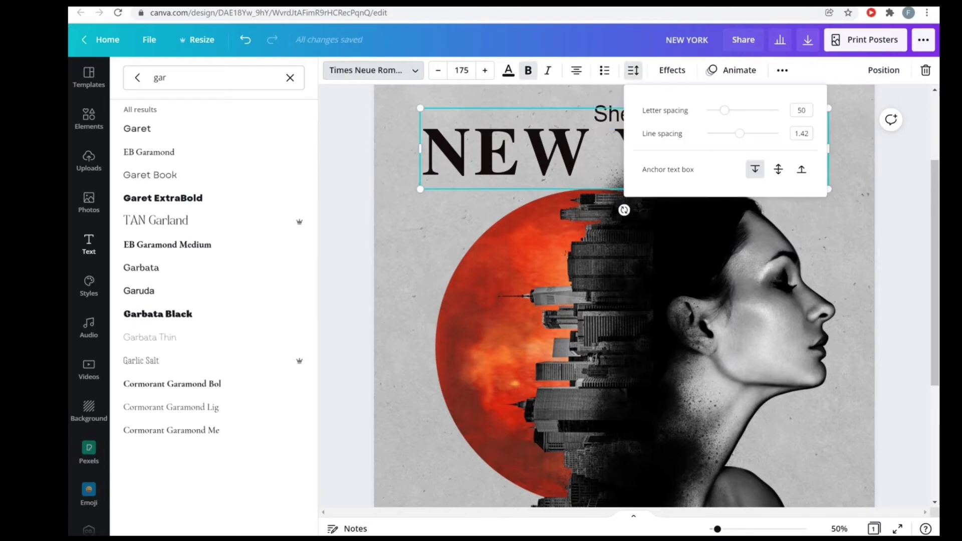
{"action": "left_click_drag", "start_coordinate": [724, 110], "coordinate": [728, 110]}
{"action": "left_click", "coordinate": [623, 111]}
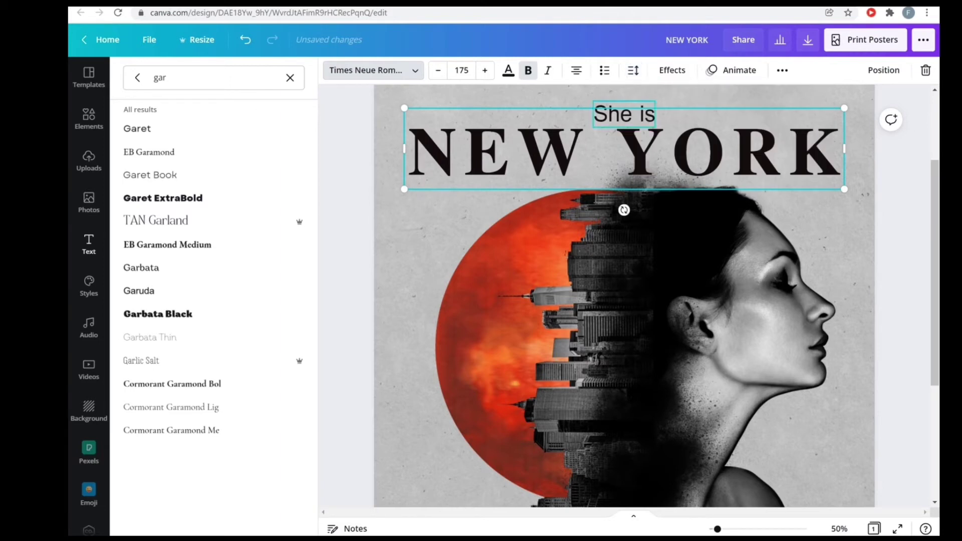
{"action": "left_click", "coordinate": [623, 112]}
{"action": "key", "text": "Escape"}
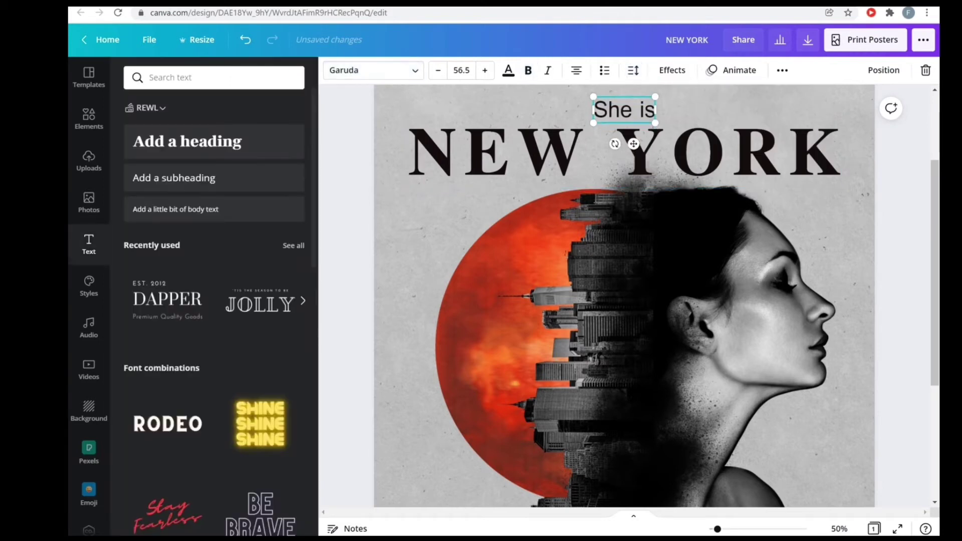
{"action": "key", "text": "Escape"}
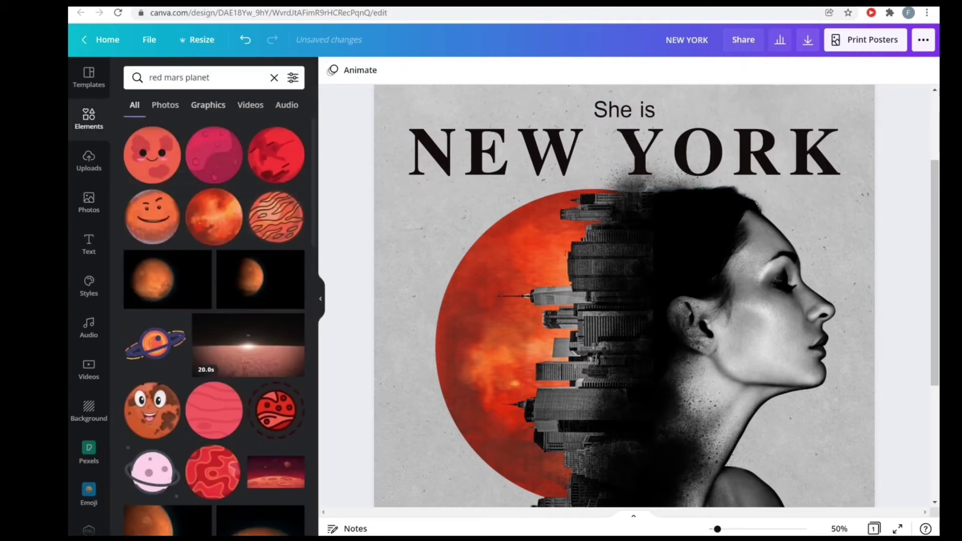
Clear the element search, add a plain straight line and place it left of "She is" above "NEW", about 6.4 long
{"action": "left_click", "coordinate": [179, 77]}
{"action": "left_click", "coordinate": [208, 105]}
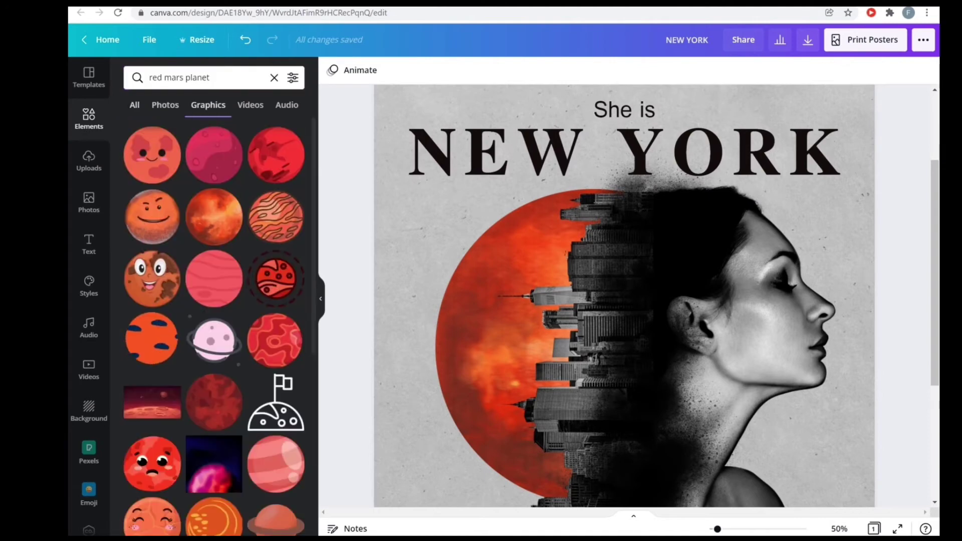
{"action": "left_click", "coordinate": [274, 77]}
{"action": "left_click", "coordinate": [214, 246]}
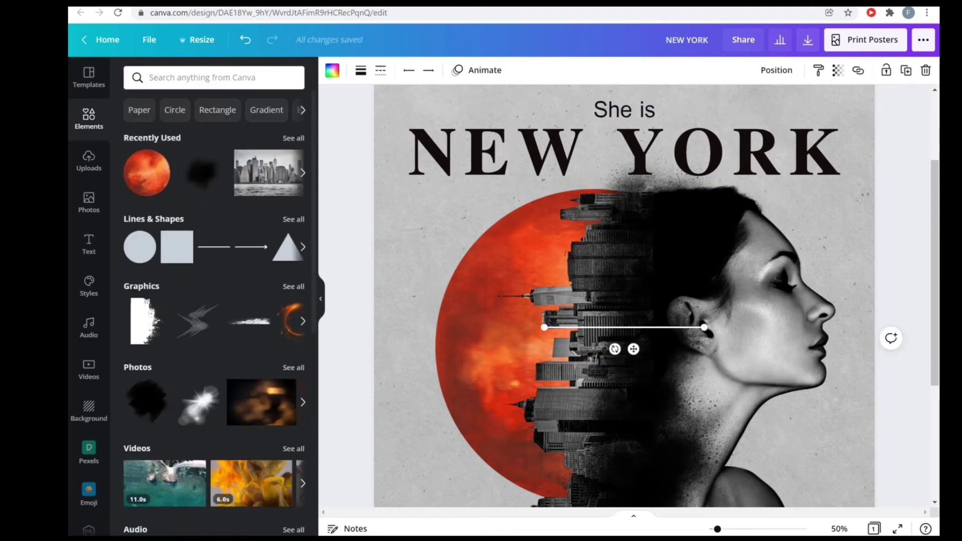
{"action": "left_click_drag", "start_coordinate": [624, 327], "coordinate": [491, 116]}
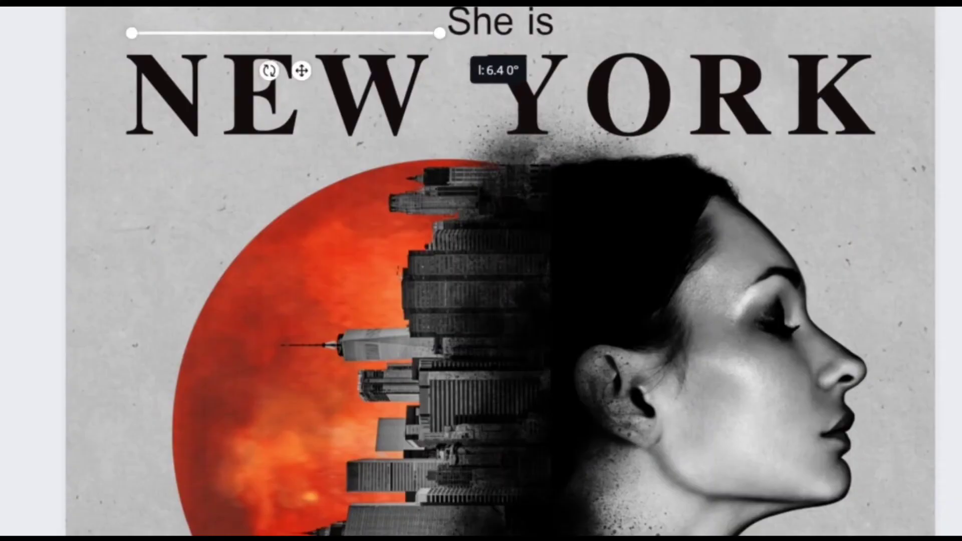
Reduce the line's weight and colour it black
{"action": "left_click", "coordinate": [360, 70]}
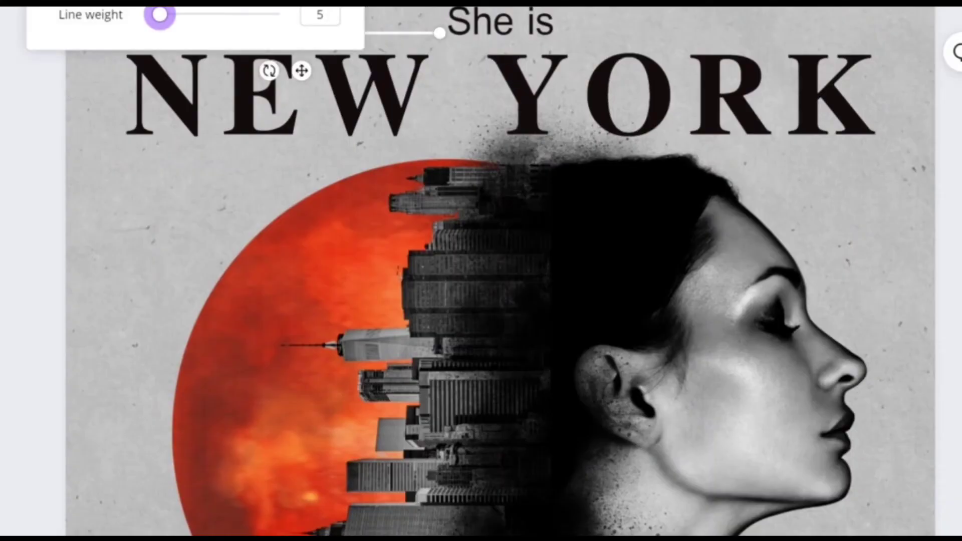
{"action": "left_click_drag", "start_coordinate": [159, 15], "coordinate": [154, 15]}
{"action": "key", "text": "Escape"}
Duplicate the line to add a matching one right of "She is" and one spanning the full title width beneath "NEW YORK"
{"action": "key", "text": "ctrl+d"}
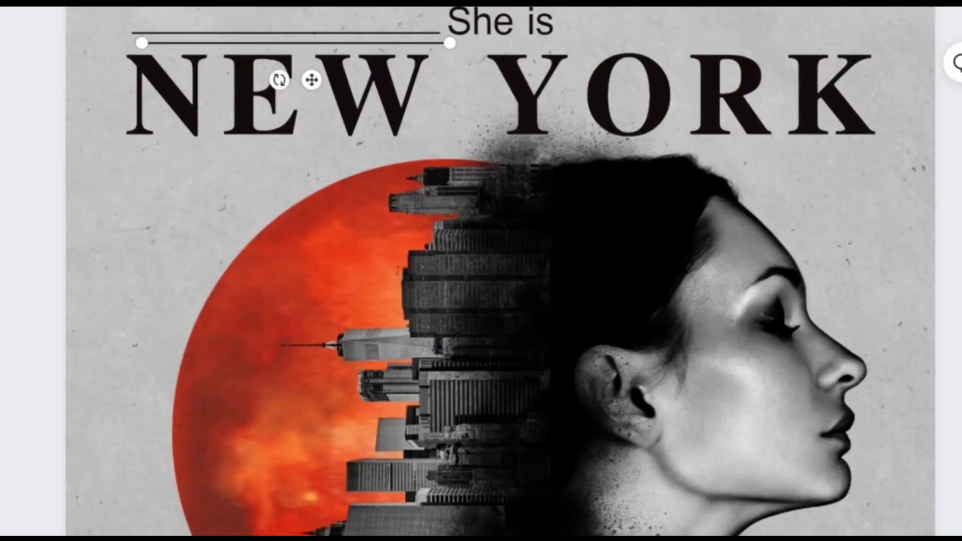
{"action": "left_click_drag", "start_coordinate": [312, 79], "coordinate": [737, 187]}
{"action": "left_click_drag", "start_coordinate": [566, 150], "coordinate": [131, 150]}
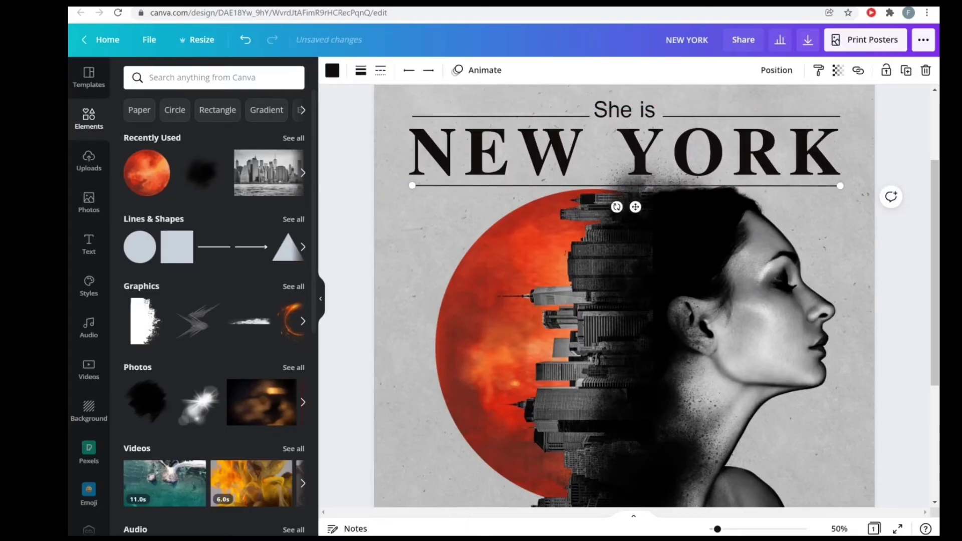
{"action": "key", "text": "Escape"}
{"action": "key", "text": "ctrl+minus"}
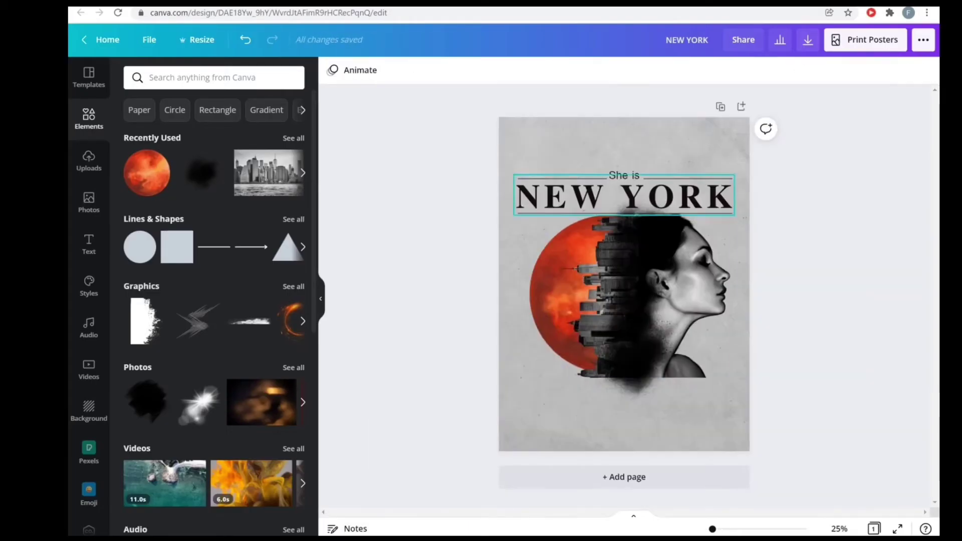
{"action": "left_click_drag", "start_coordinate": [437, 151], "coordinate": [729, 200]}
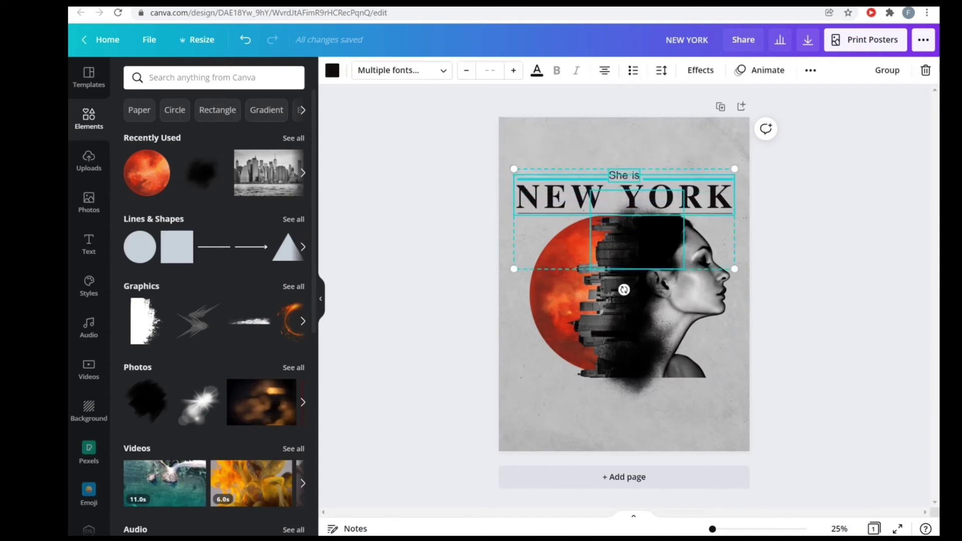
{"action": "left_click", "coordinate": [632, 288], "text": "shift"}
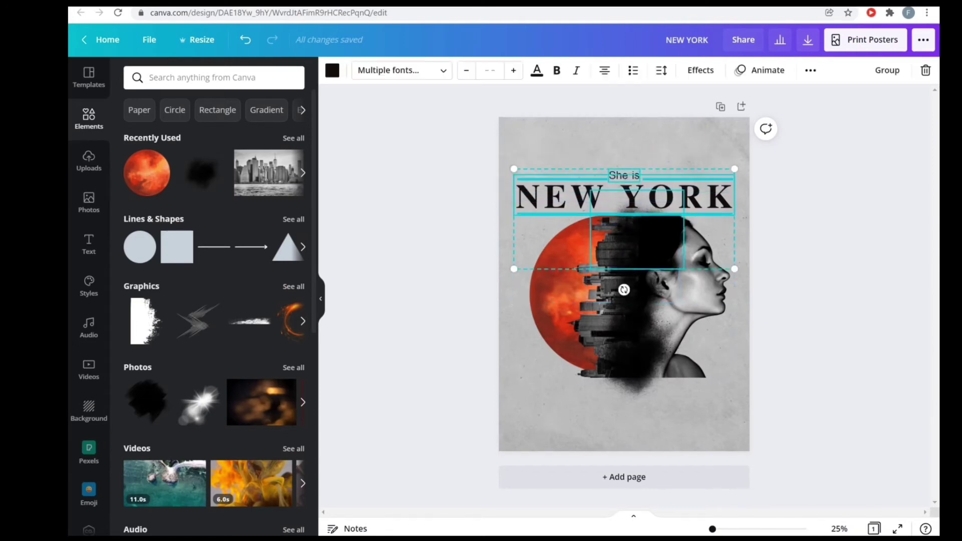
{"action": "scroll", "coordinate": [623, 290], "scroll_direction": "up", "scroll_amount": 2}
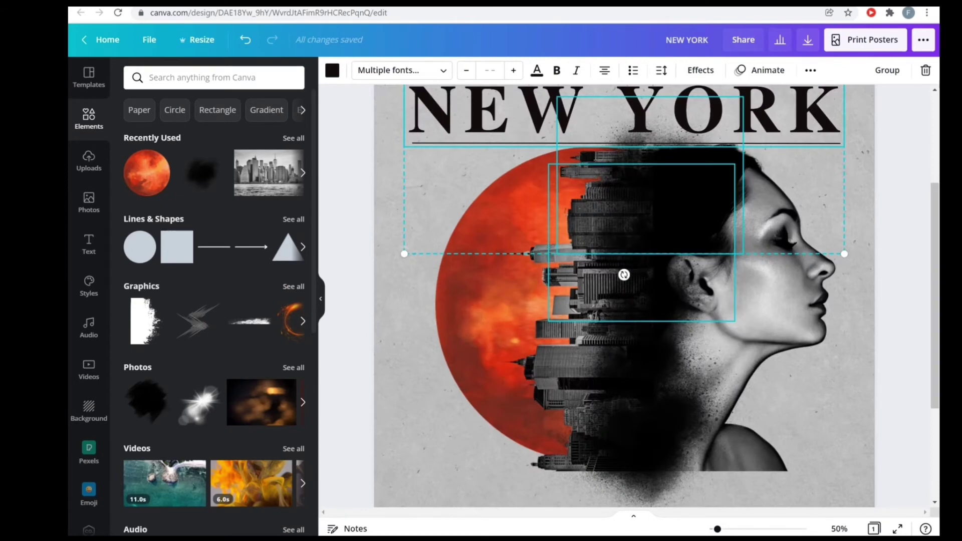
{"action": "key", "text": "Escape"}
Select "She is", "NEW YORK" and the three lines together and move them up to the top of the poster
{"action": "scroll", "coordinate": [624, 289], "scroll_direction": "up", "scroll_amount": 5}
{"action": "left_click", "coordinate": [626, 271]}
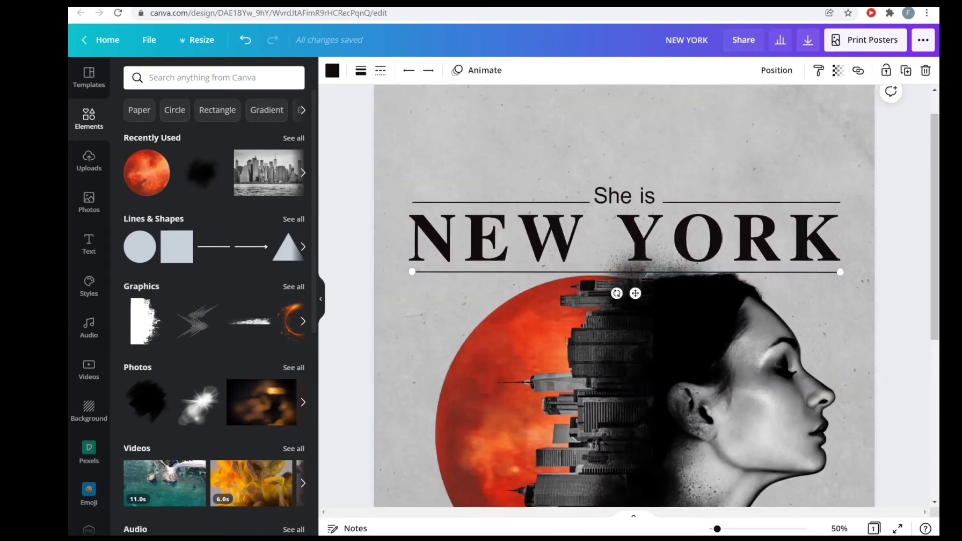
{"action": "left_click", "coordinate": [626, 237], "text": "shift"}
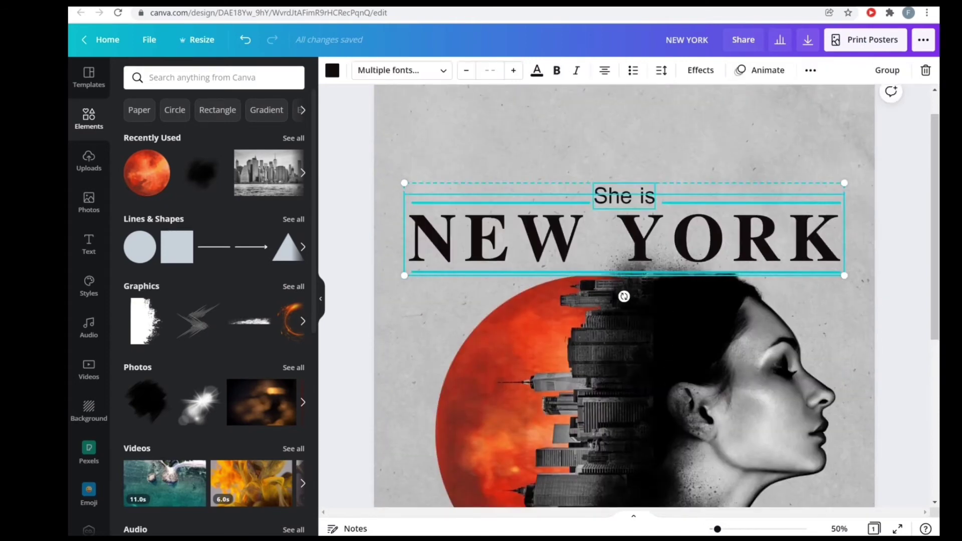
{"action": "left_click_drag", "start_coordinate": [623, 238], "coordinate": [623, 135]}
{"action": "scroll", "coordinate": [624, 289], "scroll_direction": "down", "scroll_amount": 2}
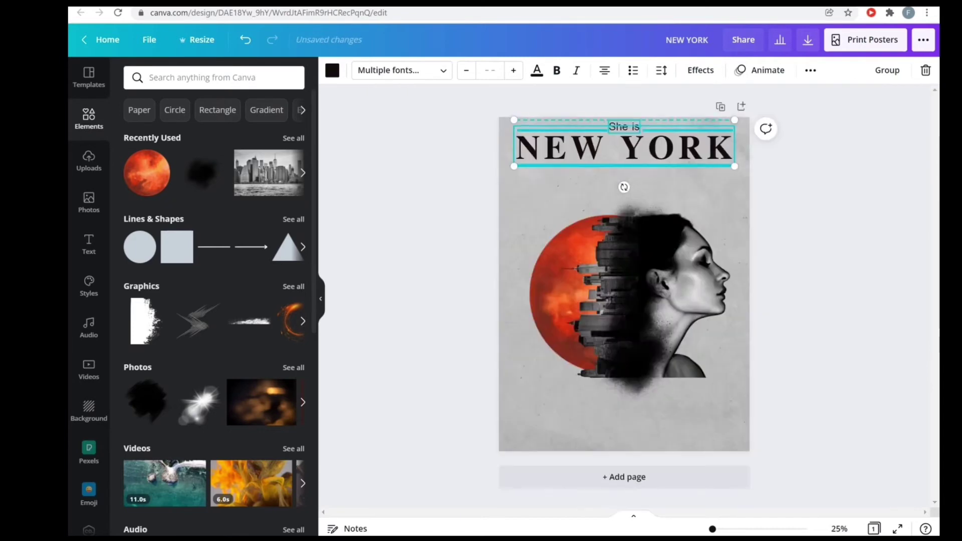
Nudge the selected title and its three lines slightly down from the poster's top edge and deselect them
{"action": "key", "text": "Down"}
{"action": "key", "text": "Down"}
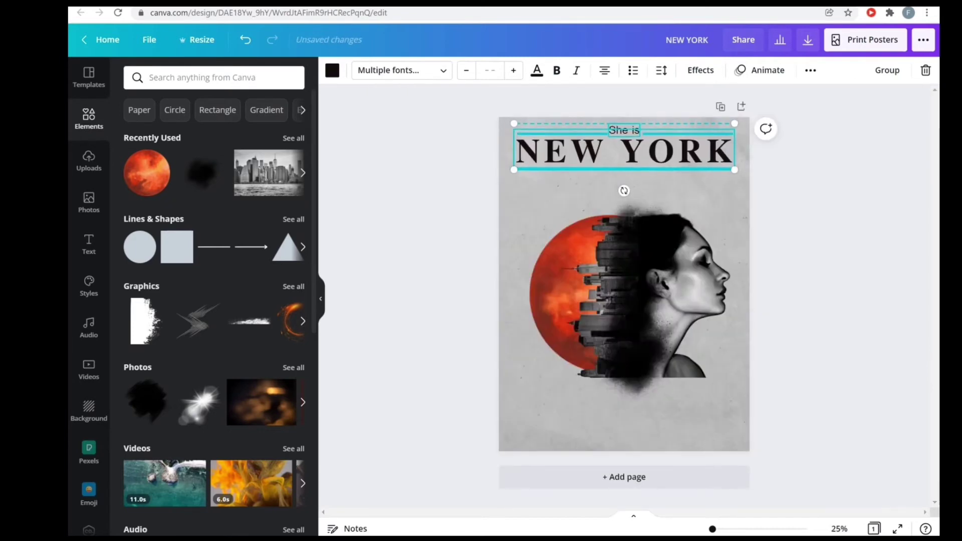
{"action": "left_click", "coordinate": [200, 77]}
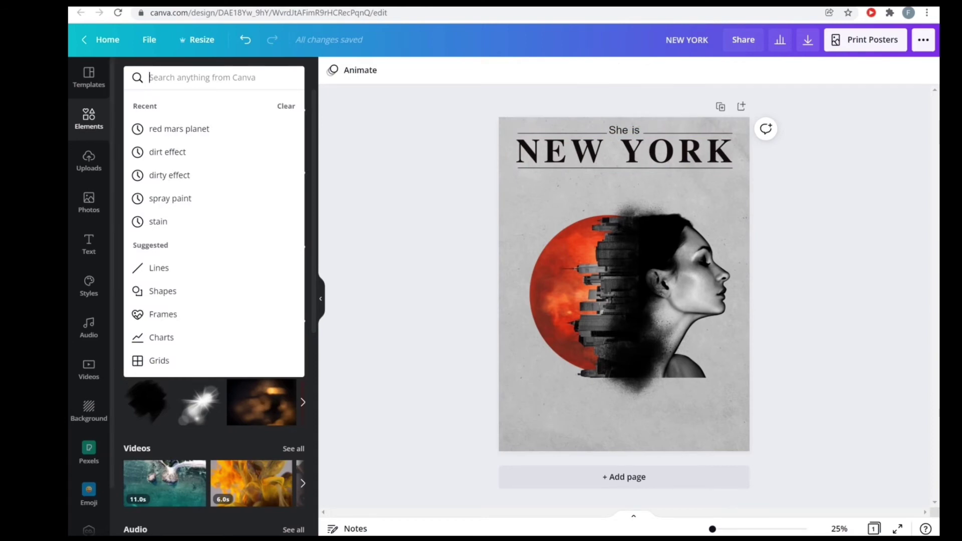
{"action": "key", "text": "Escape"}
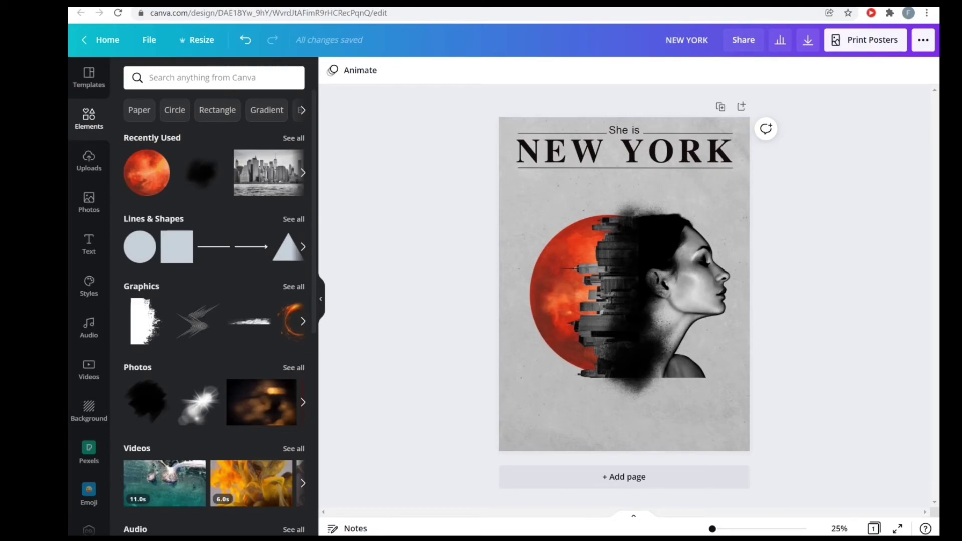
Search the elements for "white smoke", add a wispy smoke graphic and place it over the woman's face
{"action": "left_click", "coordinate": [200, 77]}
{"action": "type", "text": "white smoke"}
{"action": "key", "text": "Return"}
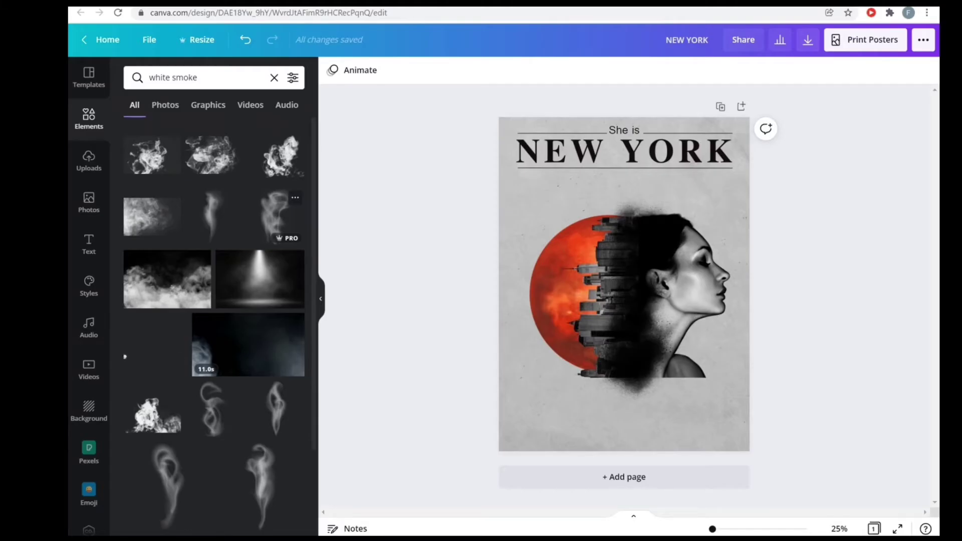
{"action": "left_click", "coordinate": [275, 216]}
{"action": "left_click_drag", "start_coordinate": [607, 281], "coordinate": [688, 276]}
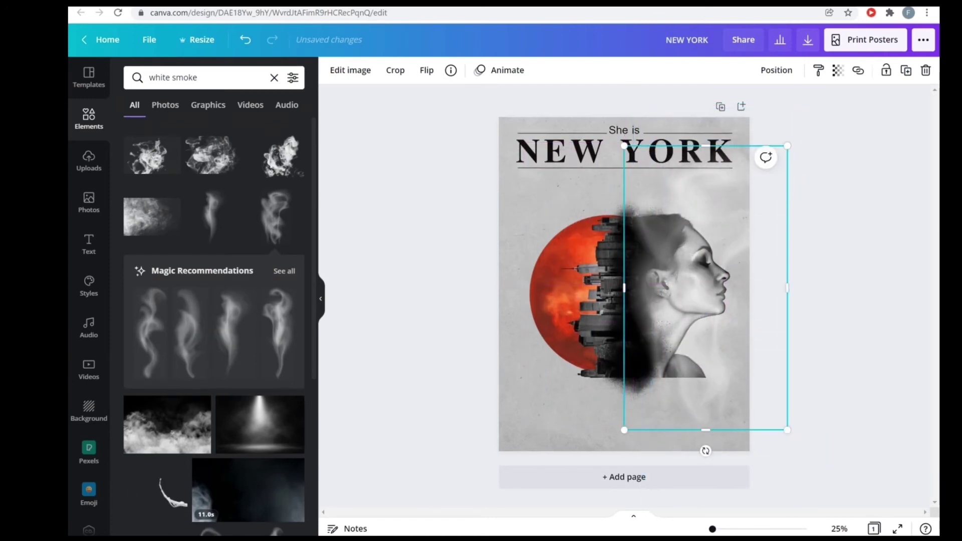
Shrink the smoke graphic and position it just in front of the woman's face, overlapping the poster's right edge
{"action": "left_click_drag", "start_coordinate": [623, 145], "coordinate": [678, 242]}
{"action": "left_click_drag", "start_coordinate": [732, 336], "coordinate": [749, 323]}
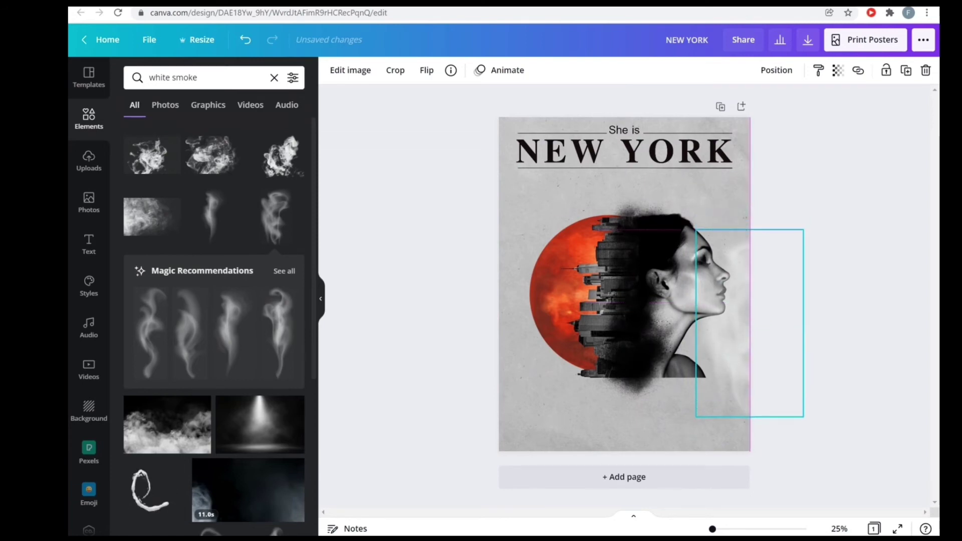
{"action": "mouse_move", "coordinate": [696, 417]}
{"action": "left_mouse_down"}
{"action": "mouse_move", "coordinate": [708, 399]}
{"action": "mouse_move", "coordinate": [698, 413]}
{"action": "left_mouse_up"}
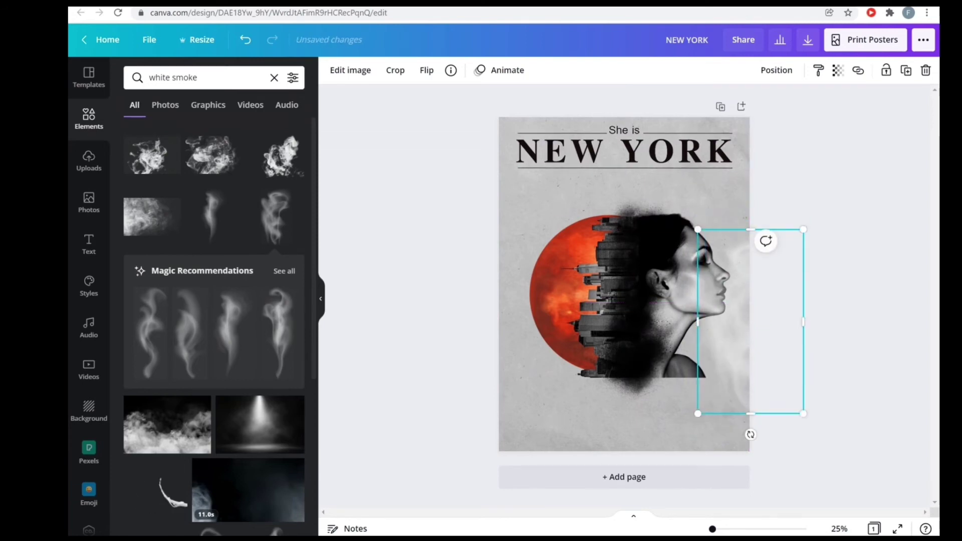
{"action": "left_click_drag", "start_coordinate": [750, 325], "coordinate": [745, 307]}
{"action": "left_click_drag", "start_coordinate": [797, 395], "coordinate": [787, 378]}
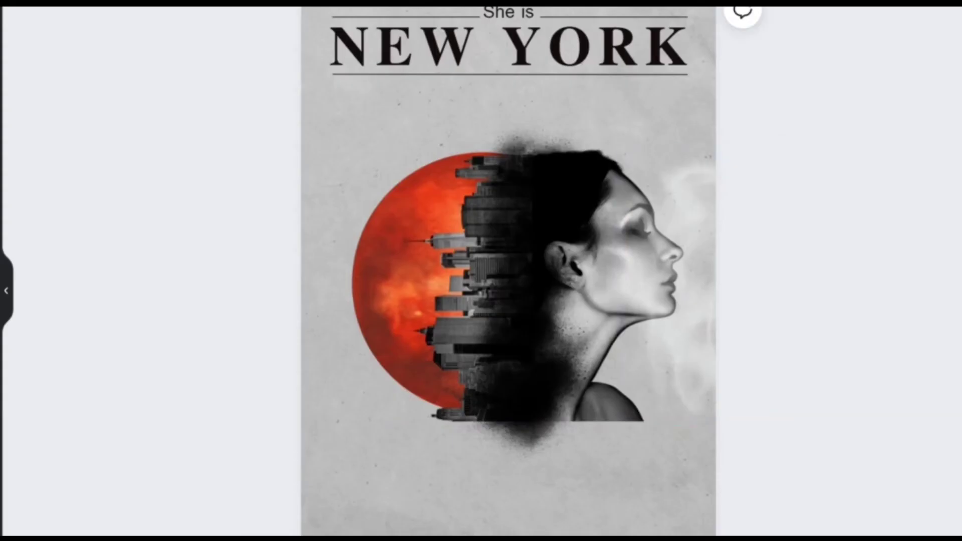
Select the planet, skyline, woman, black spray and smoke together and rotate them 90° clockwise so the face points down
{"action": "left_click_drag", "start_coordinate": [202, 177], "coordinate": [789, 454]}
{"action": "left_click", "coordinate": [208, 135]}
{"action": "left_click_drag", "start_coordinate": [208, 135], "coordinate": [768, 457]}
{"action": "left_click_drag", "start_coordinate": [565, 500], "coordinate": [314, 330]}
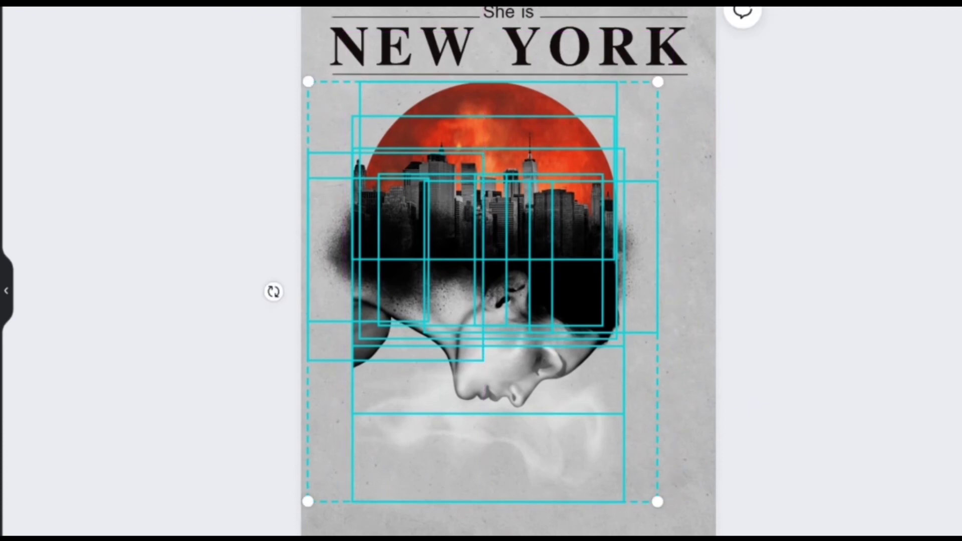
Enlarge the rotated artwork to nearly fill the poster's width and position it with the planet's top behind "NEW YORK"
{"action": "left_click_drag", "start_coordinate": [657, 501], "coordinate": [746, 535]}
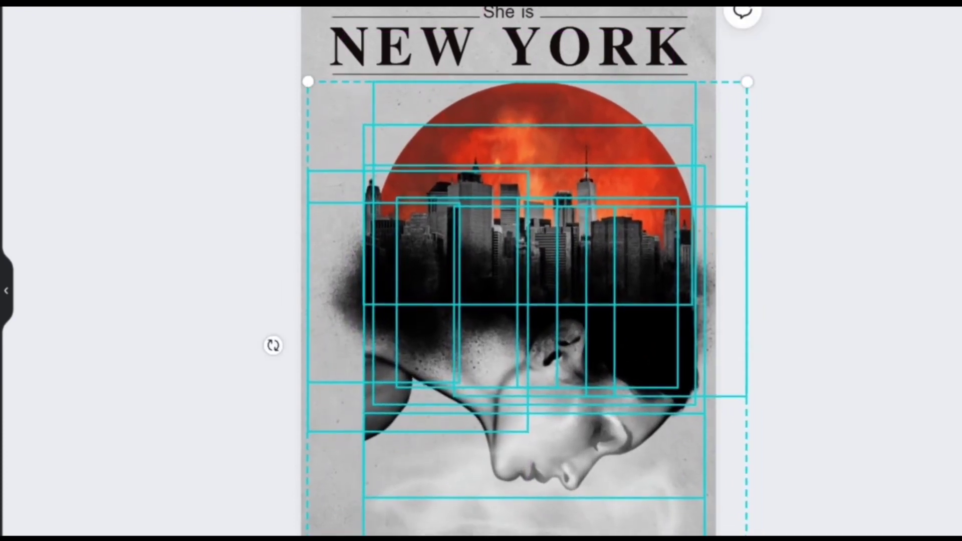
{"action": "left_click_drag", "start_coordinate": [501, 301], "coordinate": [441, 293]}
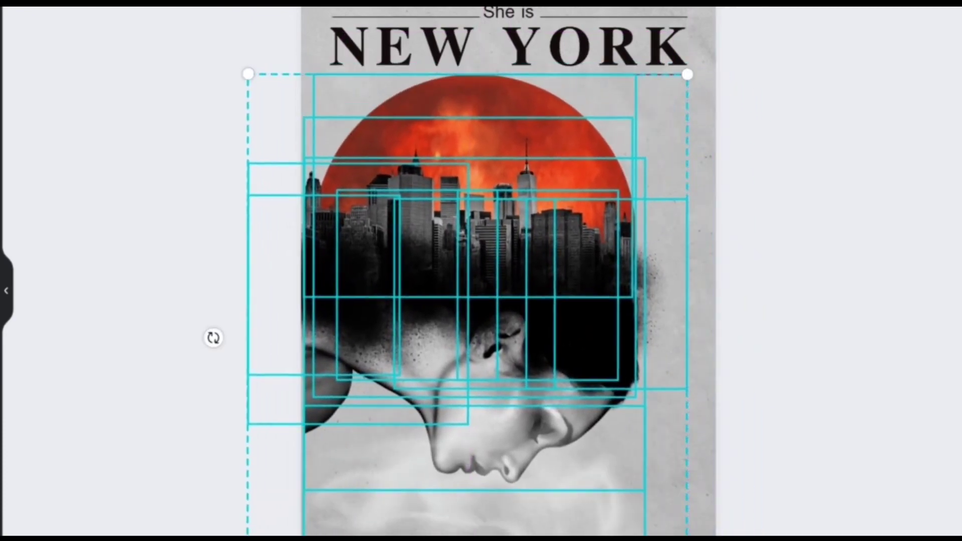
{"action": "left_click_drag", "start_coordinate": [687, 75], "coordinate": [763, 7]}
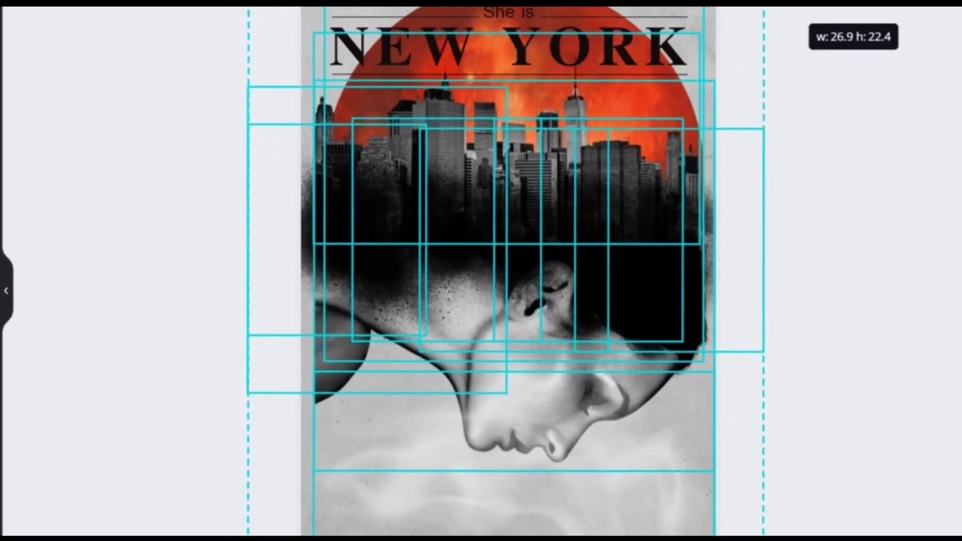
{"action": "left_click_drag", "start_coordinate": [280, 291], "coordinate": [277, 353]}
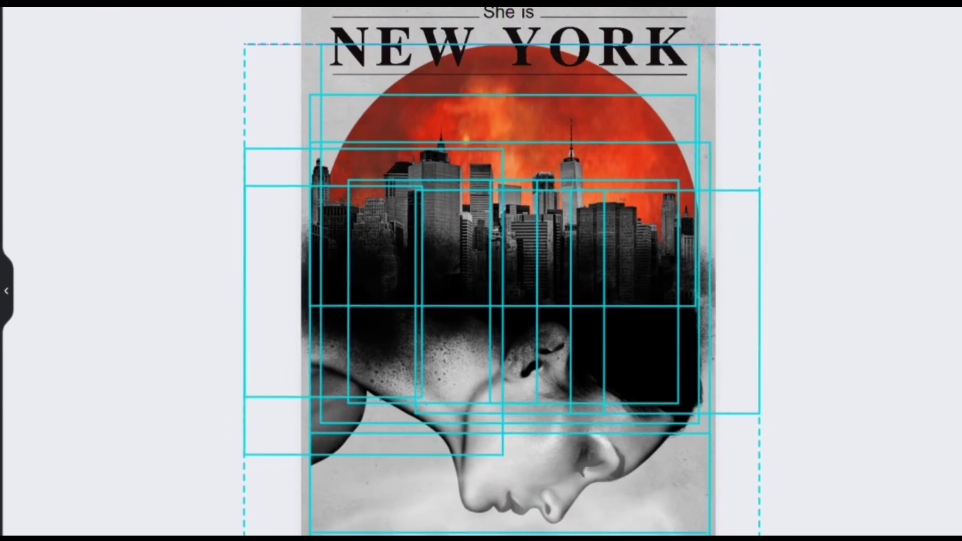
{"action": "left_click_drag", "start_coordinate": [208, 351], "coordinate": [220, 357]}
{"action": "key", "text": "shift+Down"}
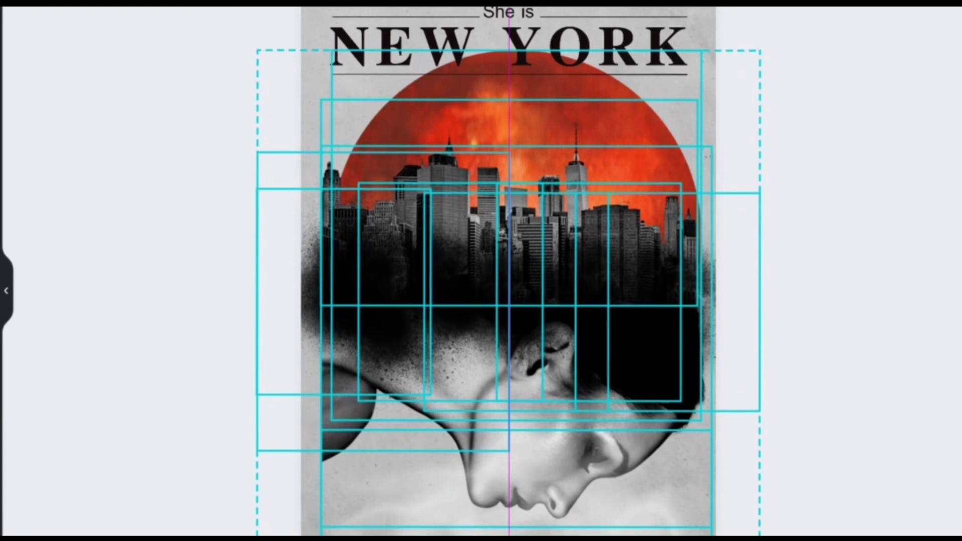
{"action": "key", "text": "Escape"}
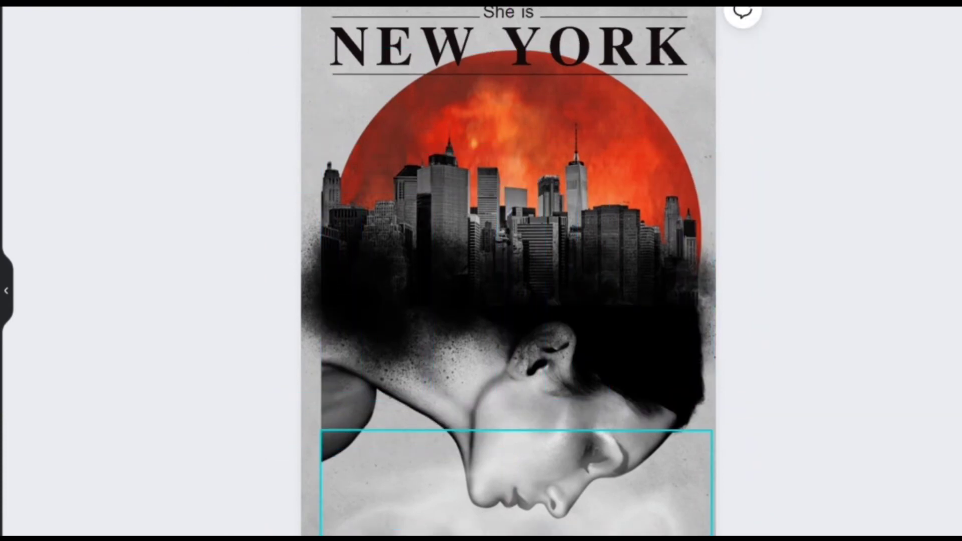
Extend the left sides of the woman's photo and the skyline photo to the poster's left edge
{"action": "left_click", "coordinate": [341, 396]}
{"action": "left_click_drag", "start_coordinate": [322, 335], "coordinate": [300, 336]}
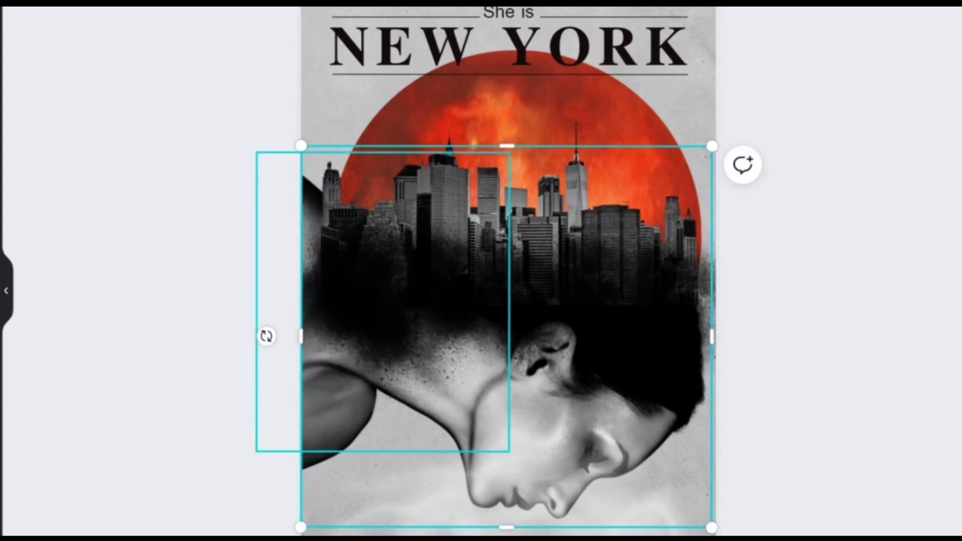
{"action": "left_click", "coordinate": [508, 202]}
{"action": "left_click_drag", "start_coordinate": [321, 203], "coordinate": [302, 202]}
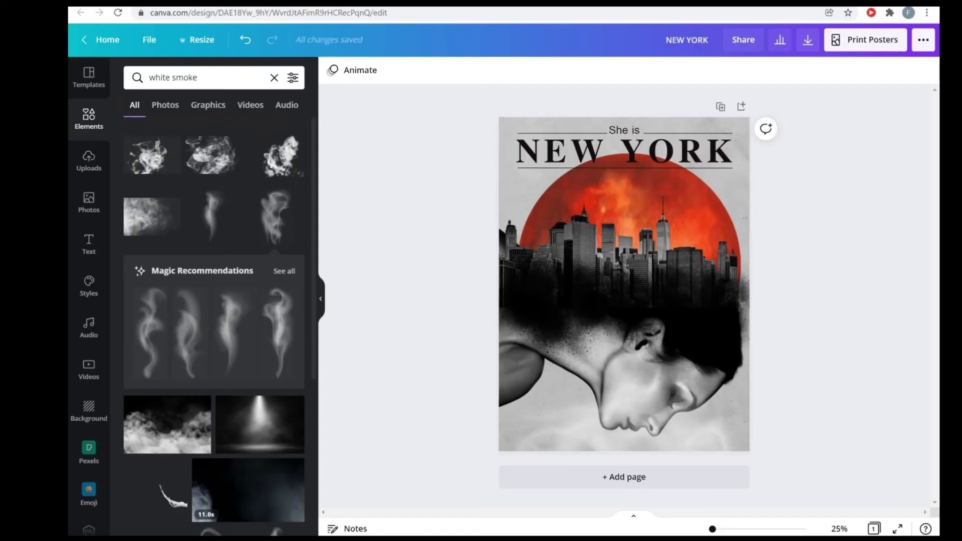
{"action": "scroll", "coordinate": [623, 278], "scroll_direction": "up", "scroll_amount": 2}
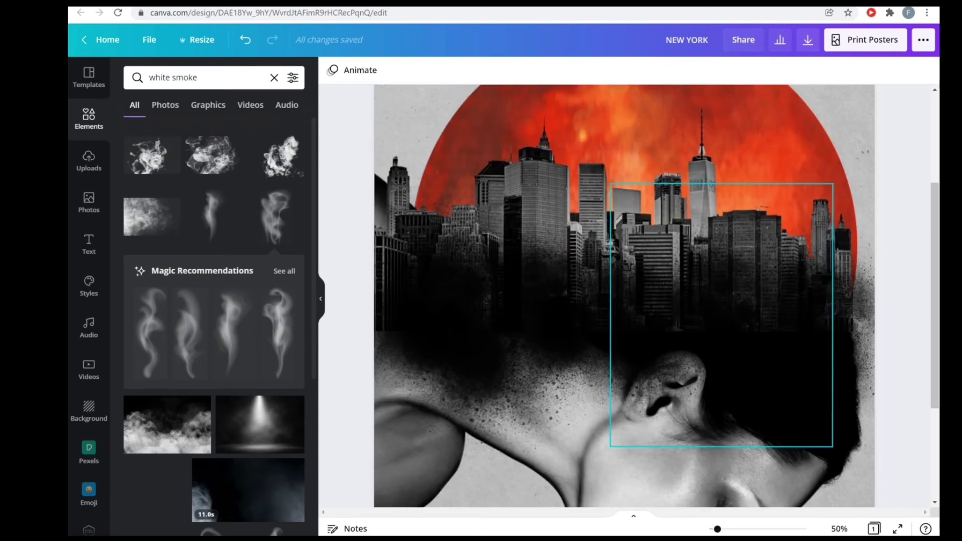
{"action": "scroll", "coordinate": [623, 277], "scroll_direction": "up", "scroll_amount": 3}
{"action": "left_click", "coordinate": [624, 211]}
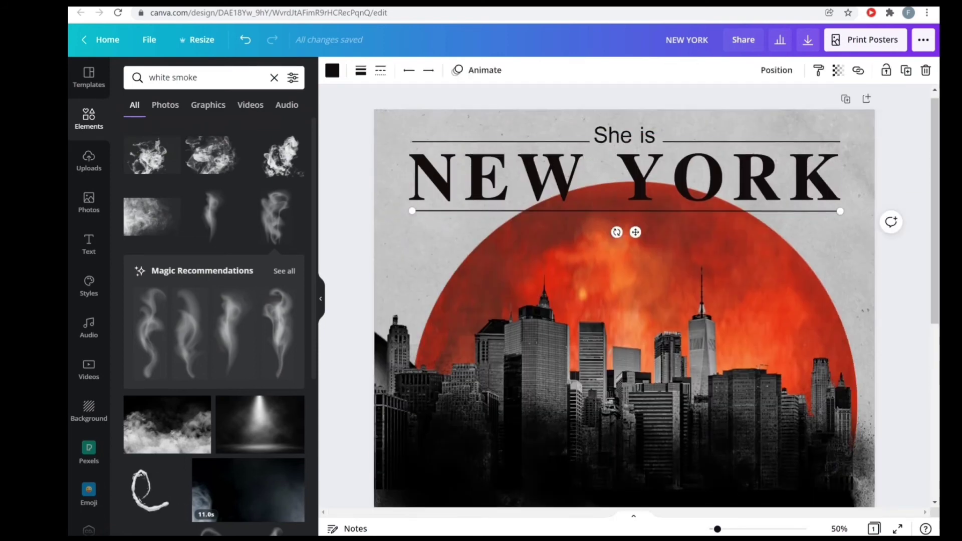
{"action": "key", "text": "Escape"}
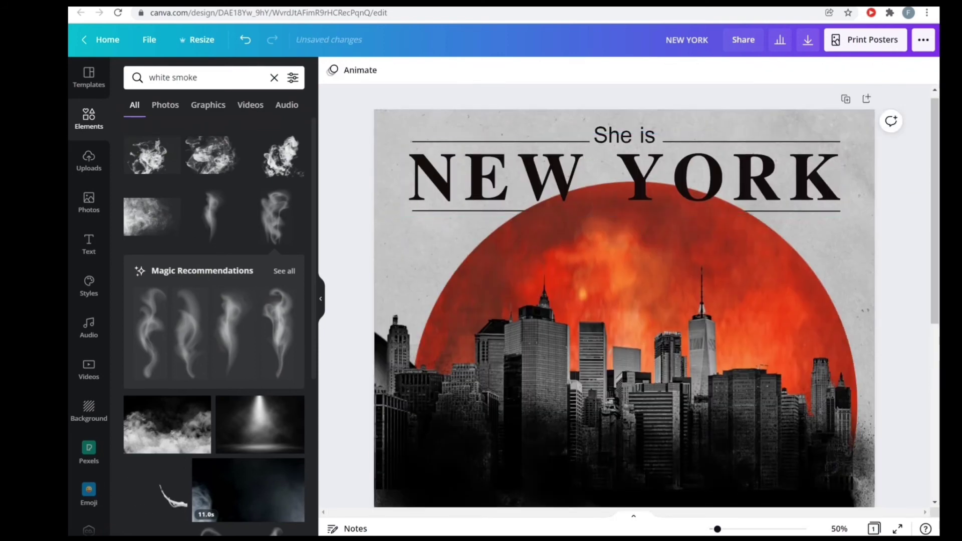
{"action": "key", "text": "ctrl+minus"}
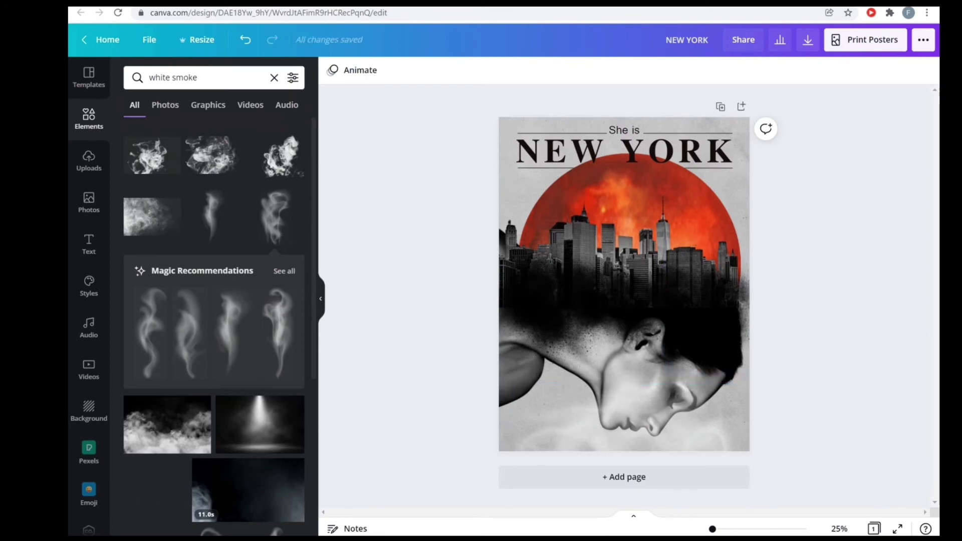
Duplicate "She is" into the poster's lower right corner and replace the copy's text with the designer's full name in capitals
{"action": "left_click_drag", "start_coordinate": [624, 130], "coordinate": [722, 432]}
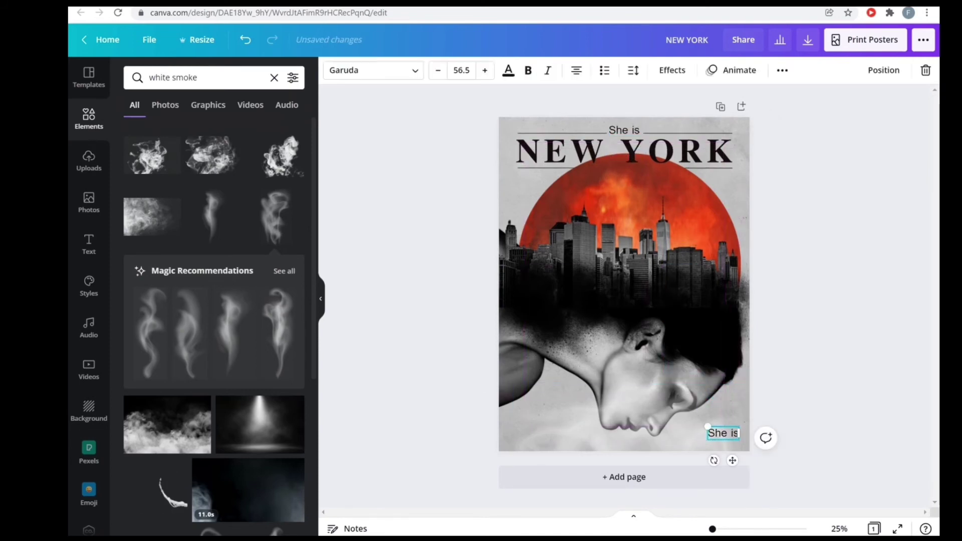
{"action": "key", "text": "ctrl+plus"}
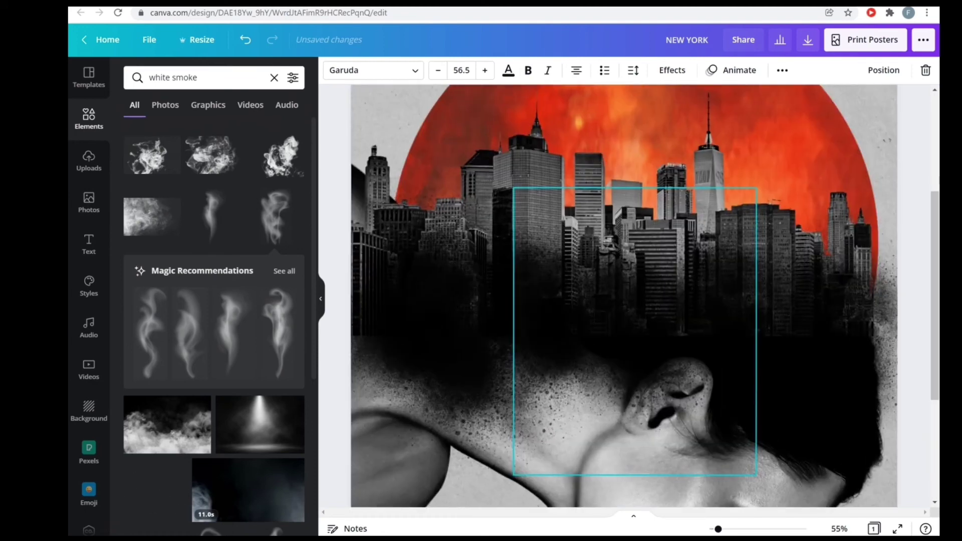
{"action": "key", "text": "Escape"}
{"action": "left_click", "coordinate": [839, 411]}
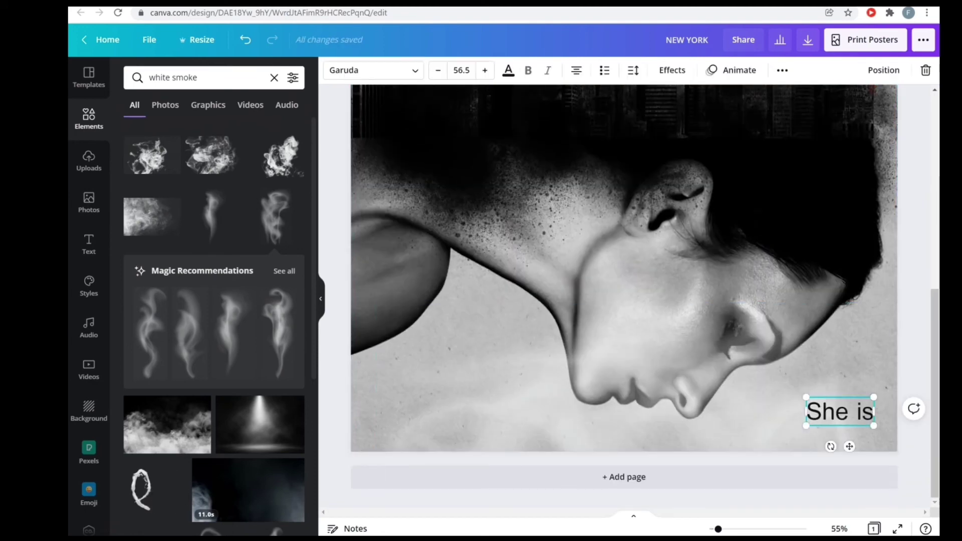
{"action": "left_click", "coordinate": [839, 411]}
{"action": "type", "text": "FATMA EMADO"}
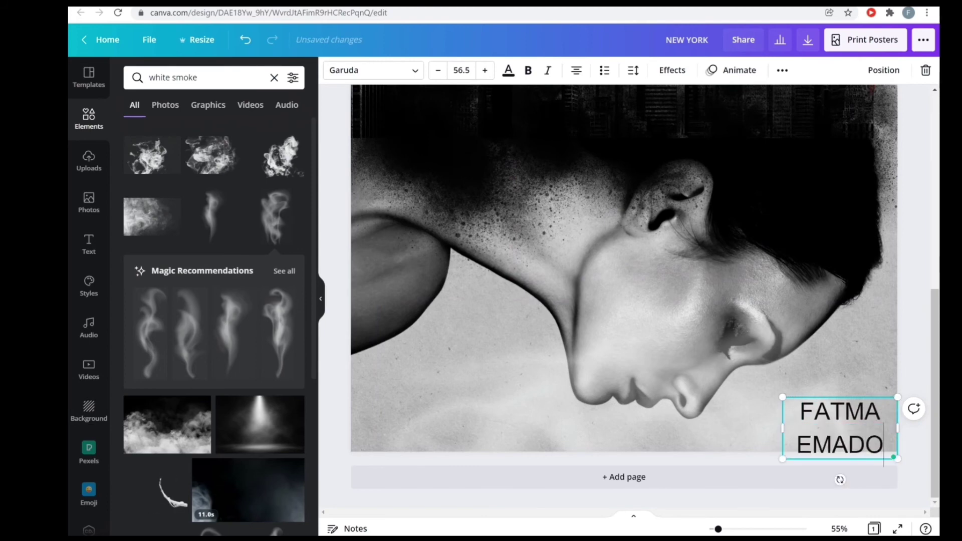
{"action": "key", "text": "BackSpace"}
{"action": "type", "text": "i"}
{"action": "key", "text": "BackSpace"}
{"action": "type", "text": "I"}
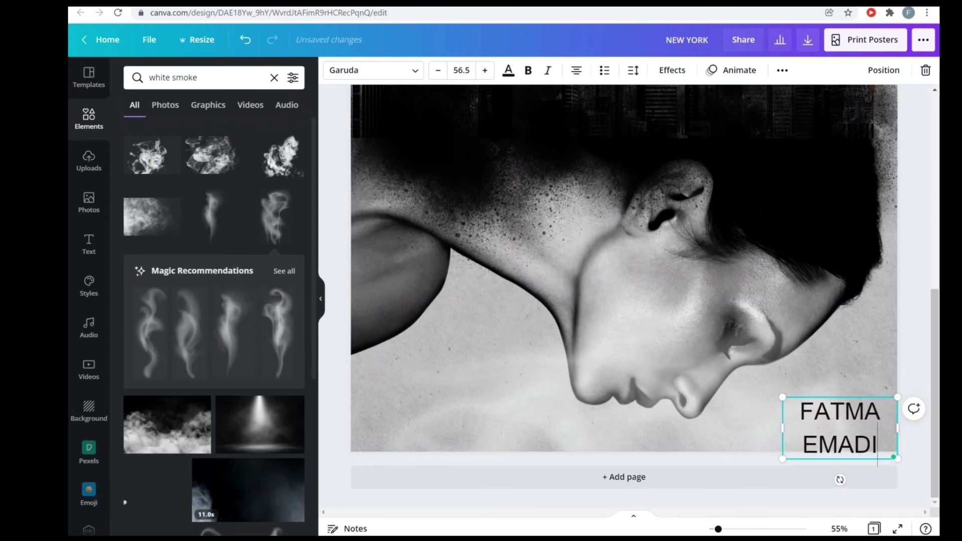
Reduce the designer's name to font size 27.6 on a single line and set it in the lower right corner
{"action": "left_click_drag", "start_coordinate": [781, 428], "coordinate": [815, 412]}
{"action": "left_click_drag", "start_coordinate": [888, 418], "coordinate": [865, 424]}
{"action": "double_click", "coordinate": [866, 423]}
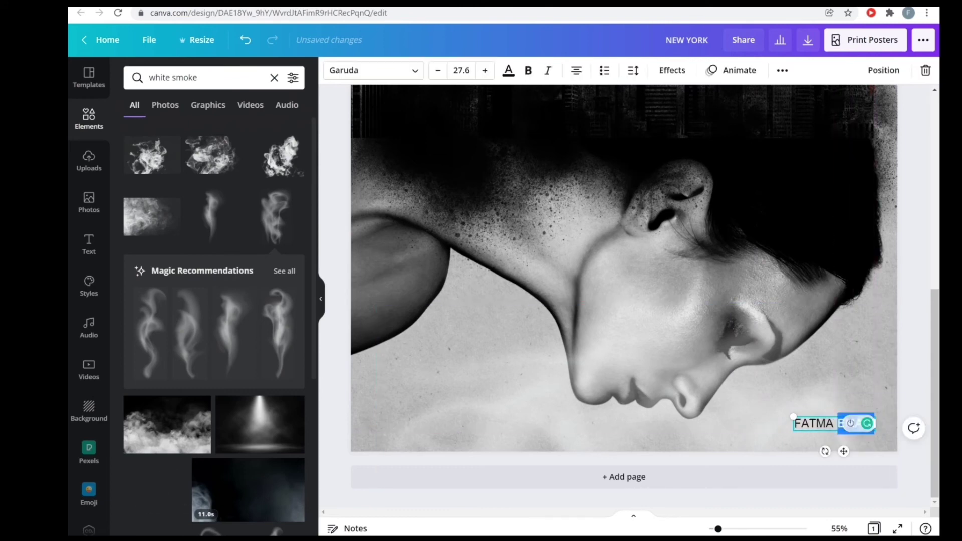
{"action": "key", "text": "Escape"}
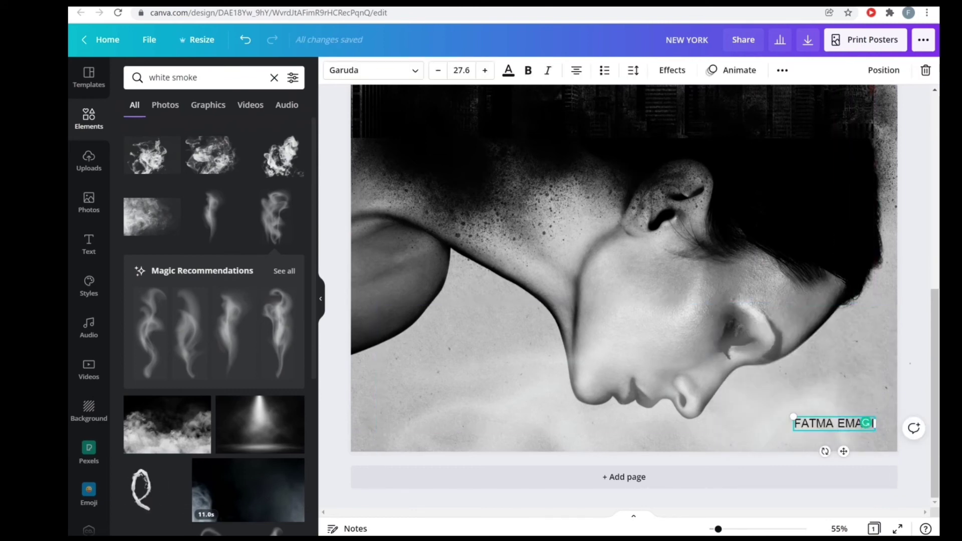
{"action": "key", "text": "Escape"}
Add a second line reading "POSTER 004" beneath the designer's name
{"action": "key", "text": "ctrl+plus"}
{"action": "scroll", "coordinate": [534, 296], "scroll_direction": "right", "scroll_amount": 3}
{"action": "left_click", "coordinate": [534, 296]}
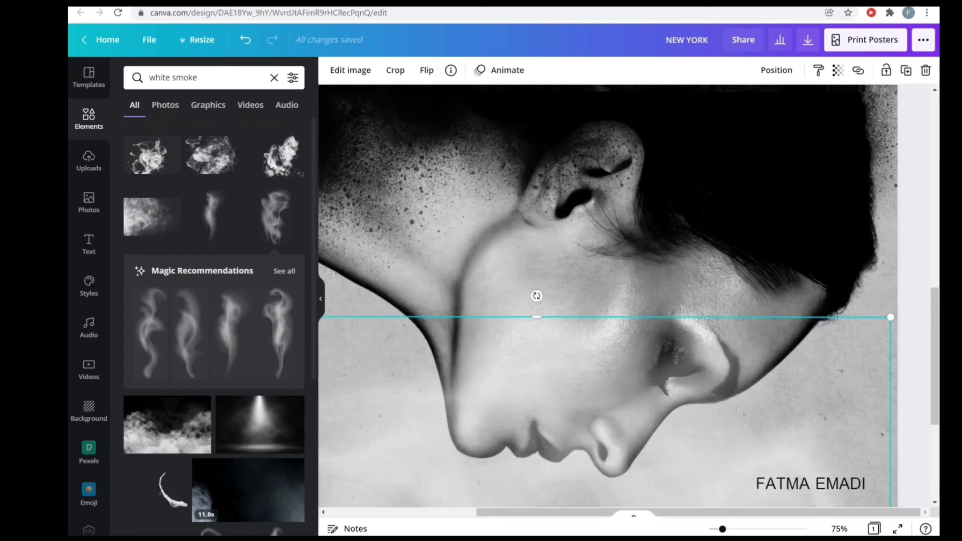
{"action": "left_click", "coordinate": [805, 482]}
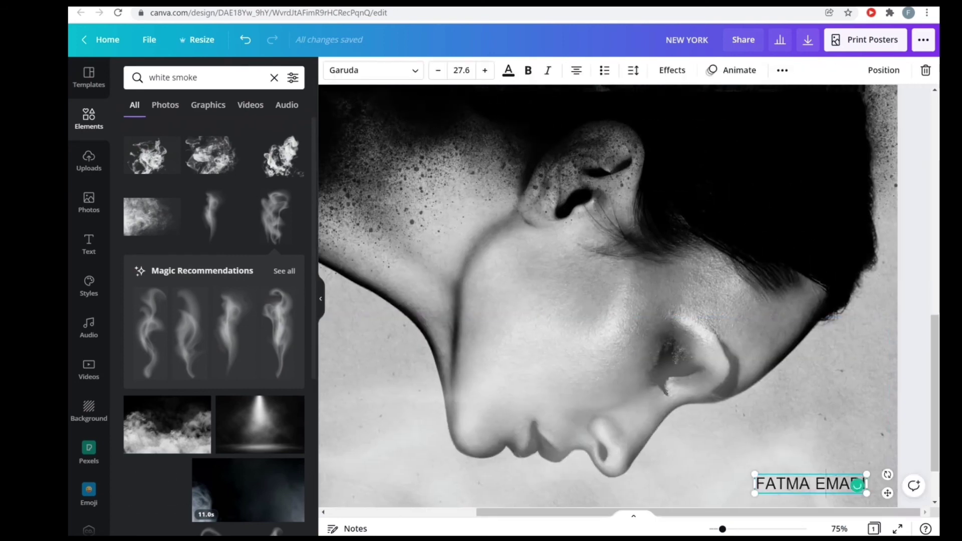
{"action": "key", "text": "Return"}
{"action": "type", "text": "POSTER ))$"}
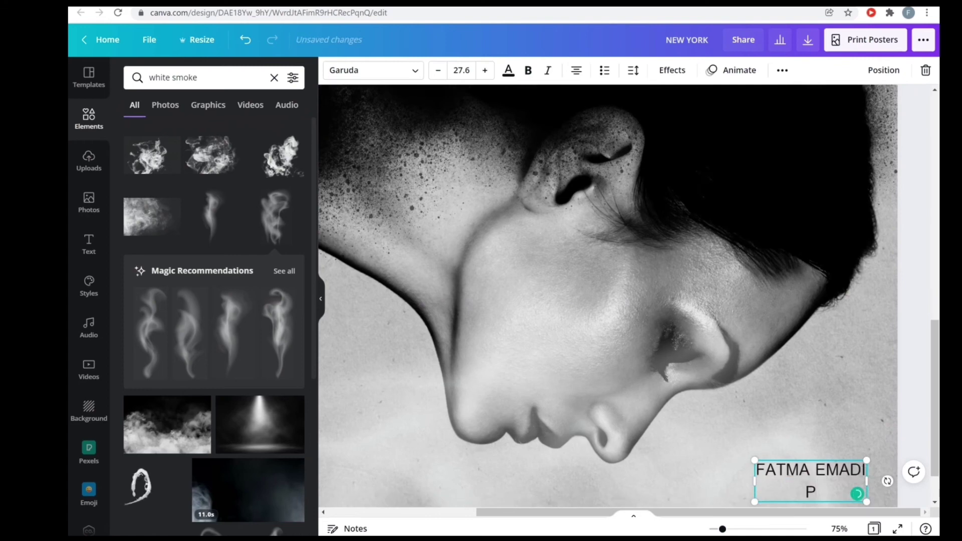
{"action": "key", "text": "BackSpace"}
{"action": "key", "text": "BackSpace"}
{"action": "key", "text": "BackSpace"}
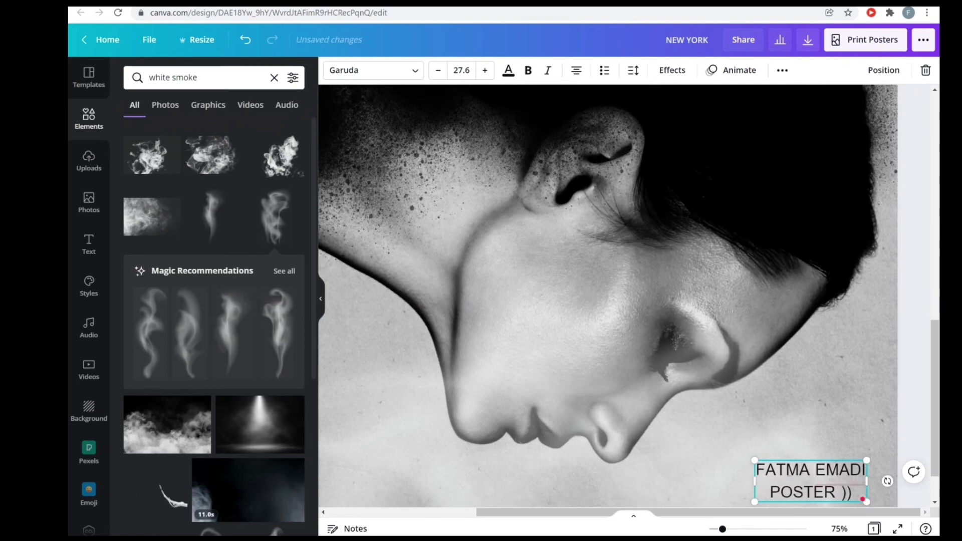
{"action": "type", "text": "004"}
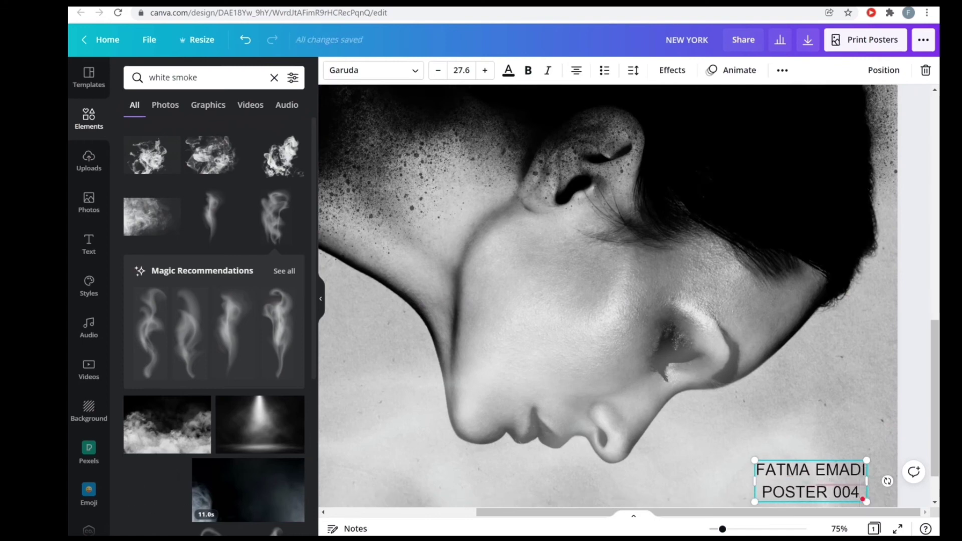
Make both lines of the designer credit bold and right-aligned
{"action": "key", "text": "ctrl+a"}
{"action": "key", "text": "ctrl+b"}
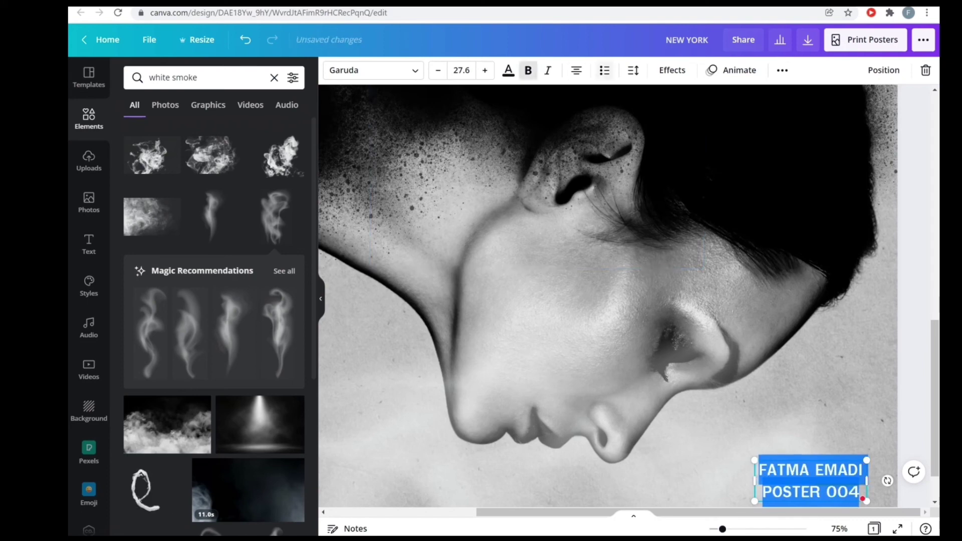
{"action": "key", "text": "ctrl+shift+l"}
{"action": "key", "text": "ctrl+shift+r"}
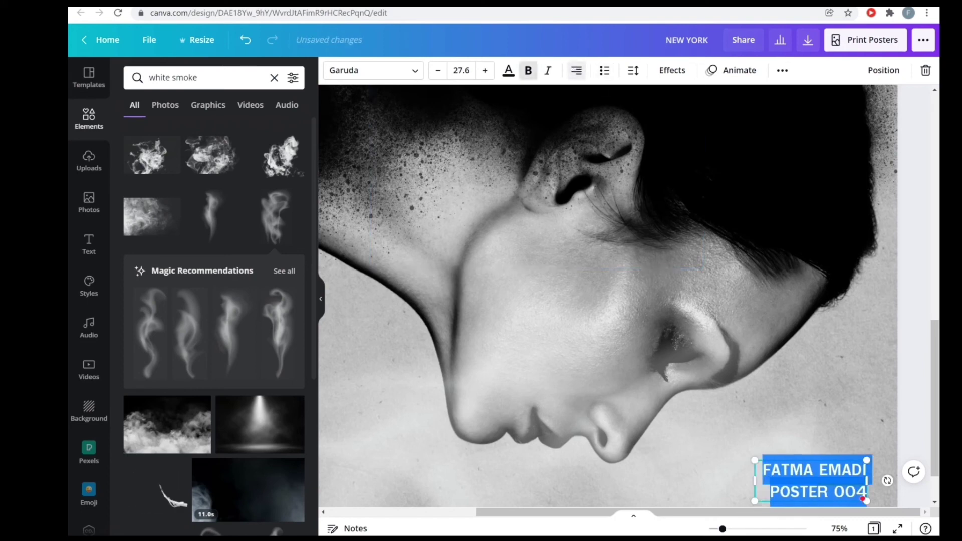
Tighten the line spacing of the designer credit and move it slightly up and closer to the poster's right edge
{"action": "left_click", "coordinate": [632, 70]}
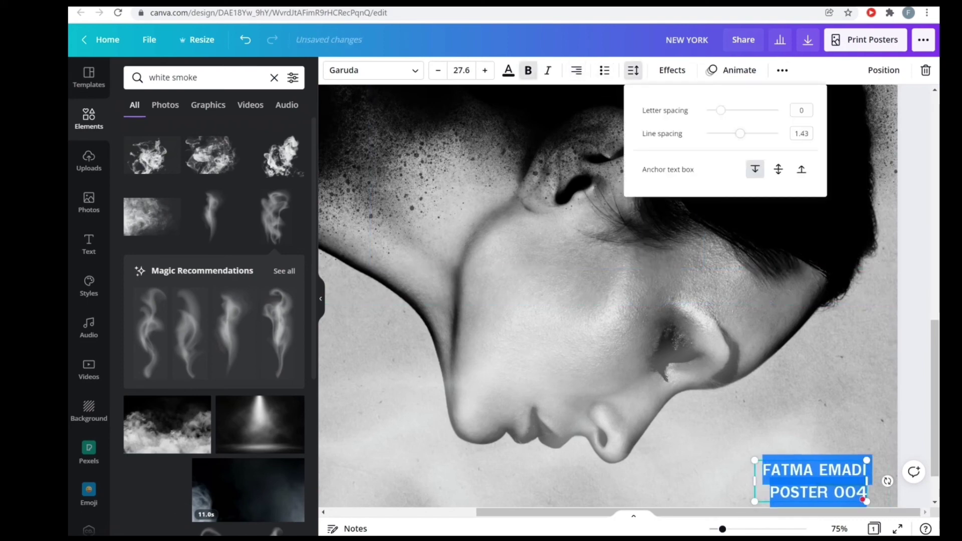
{"action": "left_click_drag", "start_coordinate": [739, 133], "coordinate": [729, 133]}
{"action": "key", "text": "Escape"}
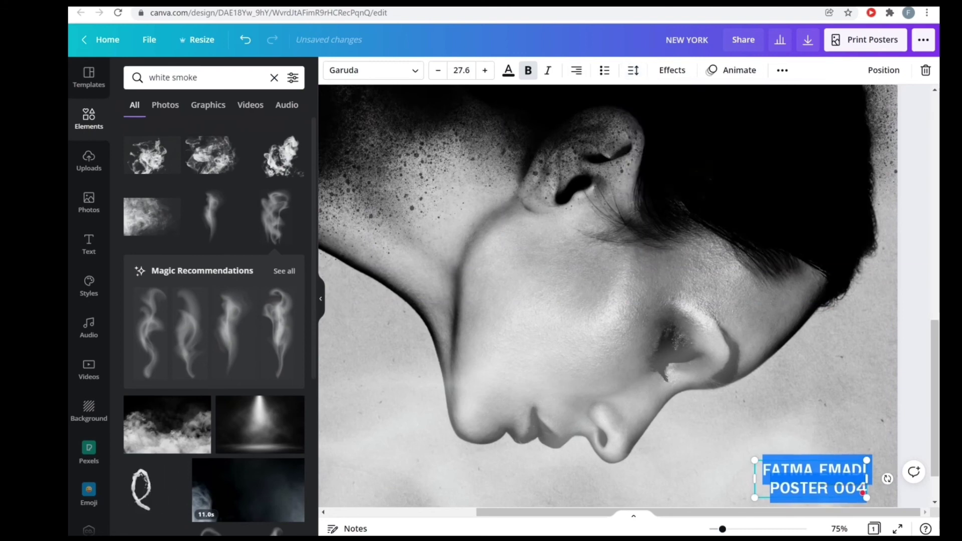
{"action": "key", "text": "Escape"}
{"action": "scroll", "coordinate": [607, 300], "scroll_direction": "down", "scroll_amount": 2}
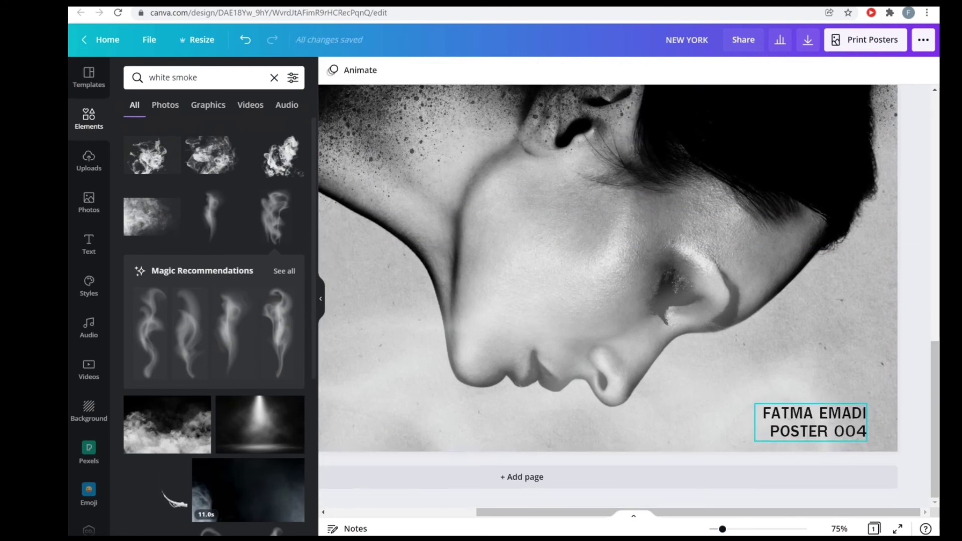
{"action": "left_click_drag", "start_coordinate": [815, 423], "coordinate": [822, 399]}
{"action": "key", "text": "Escape"}
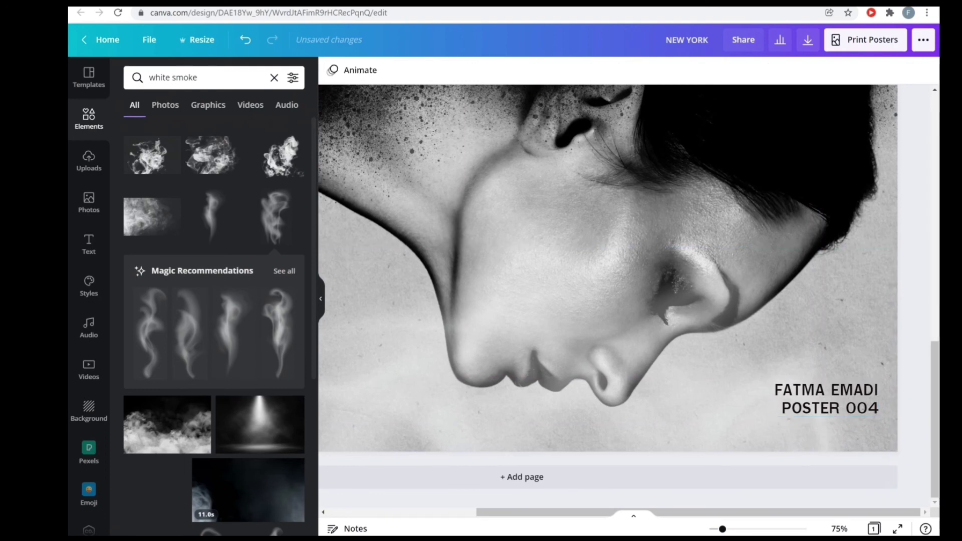
Add a square shape over the poster's lower right area and fill it with the black document colour
{"action": "left_click", "coordinate": [274, 77]}
{"action": "left_click", "coordinate": [146, 172]}
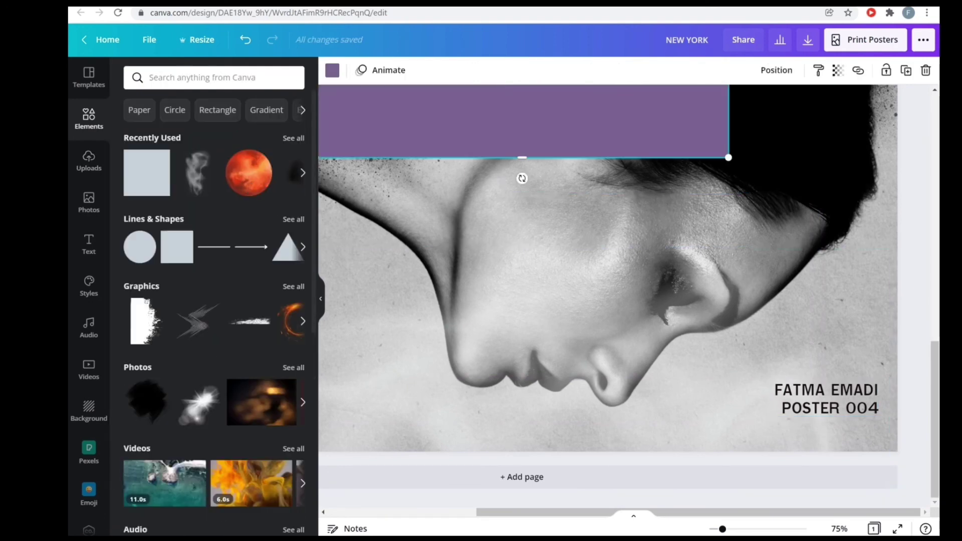
{"action": "left_click_drag", "start_coordinate": [523, 120], "coordinate": [649, 274]}
{"action": "left_click", "coordinate": [332, 70]}
{"action": "left_click", "coordinate": [167, 131]}
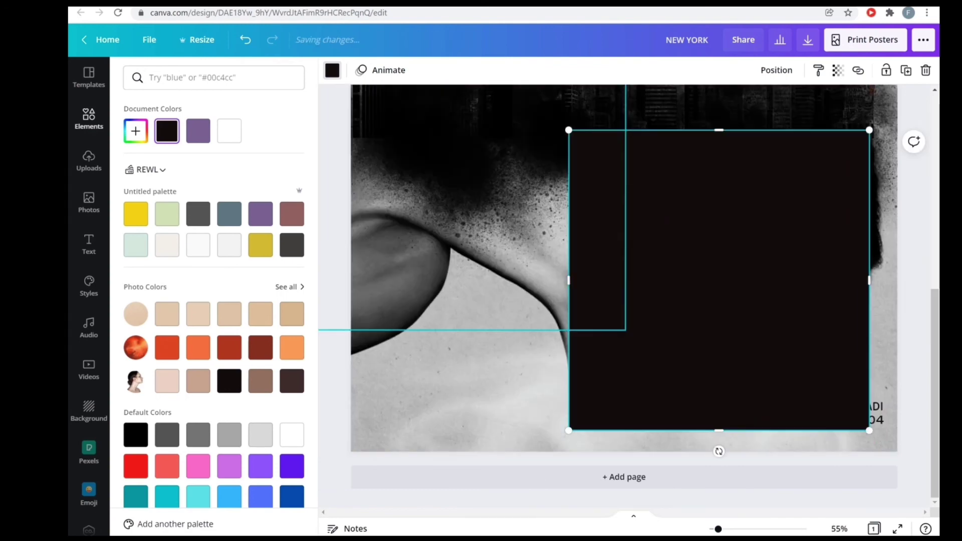
Shrink the black square to a small block at the poster's right edge, matching the credit's height, with a small gap between them
{"action": "left_click_drag", "start_coordinate": [568, 130], "coordinate": [898, 414]}
{"action": "left_click", "coordinate": [845, 406]}
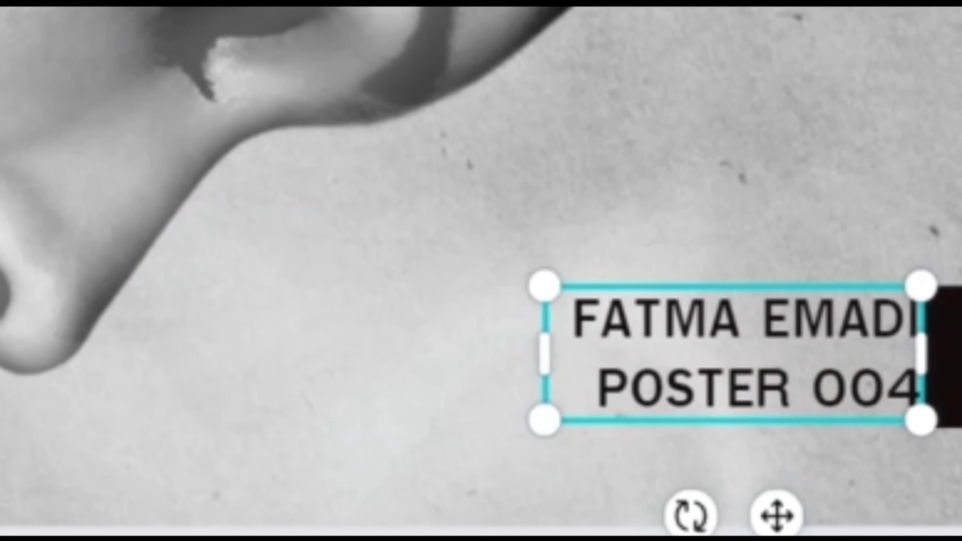
{"action": "left_click_drag", "start_coordinate": [734, 351], "coordinate": [711, 350]}
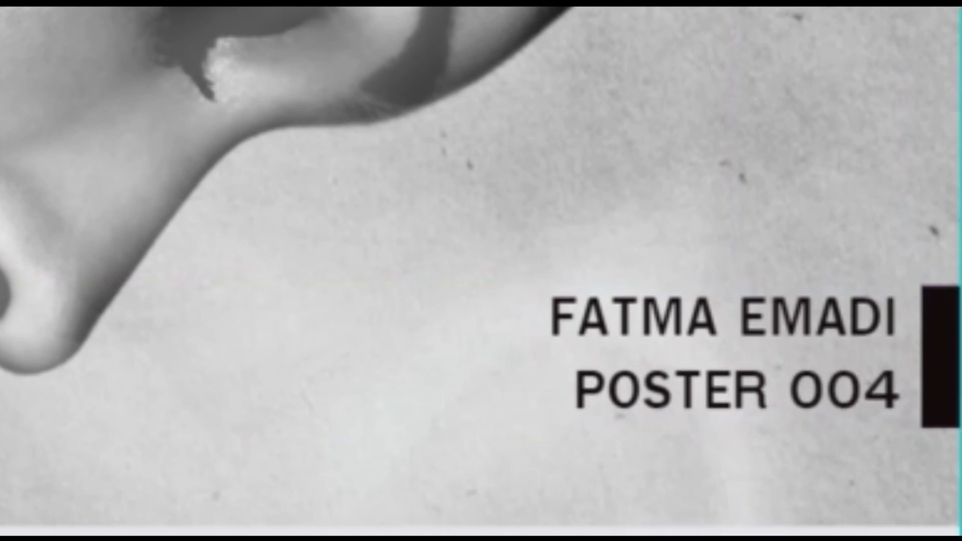
{"action": "left_click", "coordinate": [941, 356]}
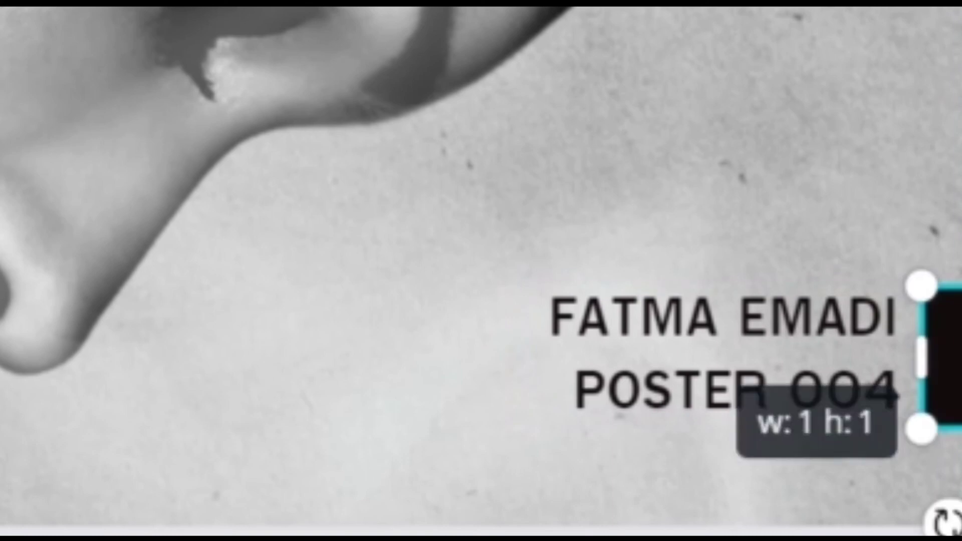
{"action": "left_click_drag", "start_coordinate": [922, 429], "coordinate": [921, 400]}
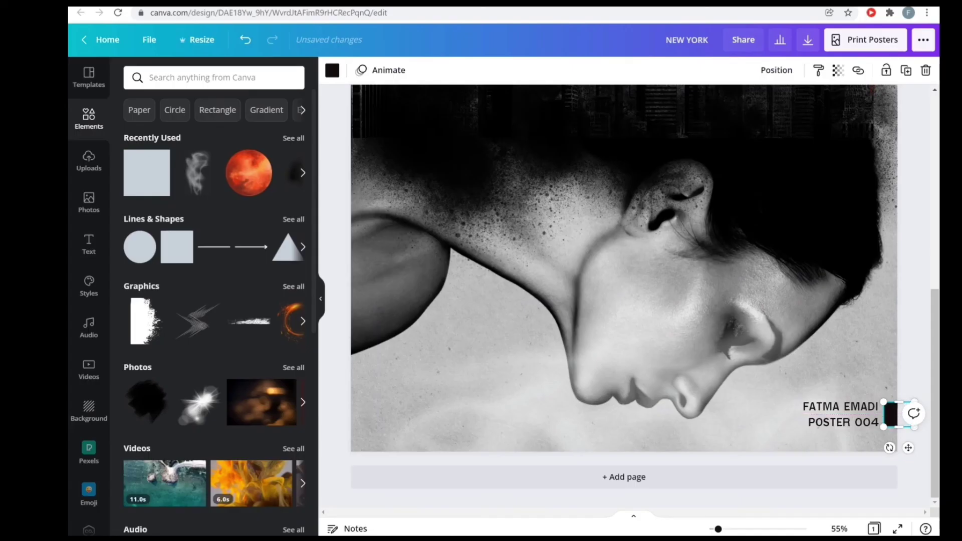
{"action": "key", "text": "Escape"}
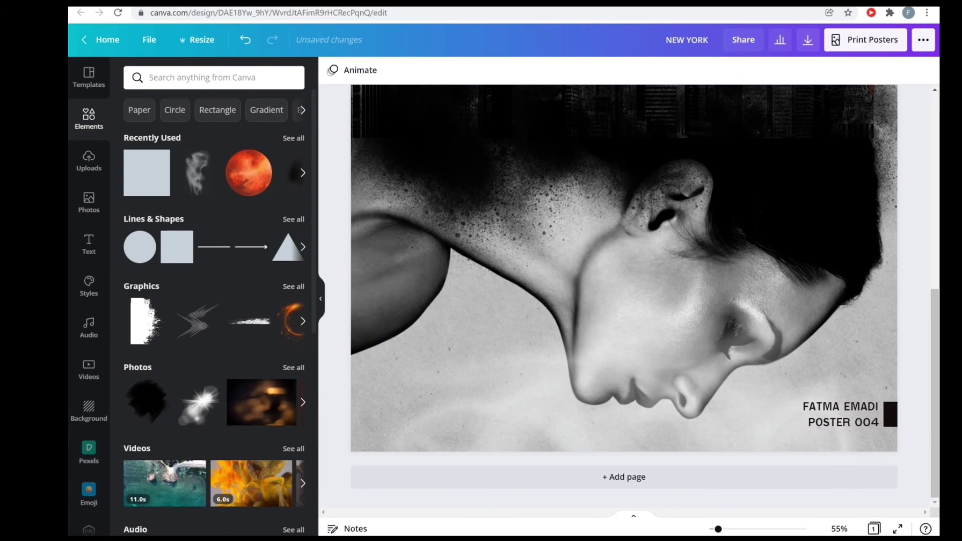
View the whole finished poster in full-screen presentation
{"action": "scroll", "coordinate": [628, 300], "scroll_direction": "down", "scroll_amount": 5}
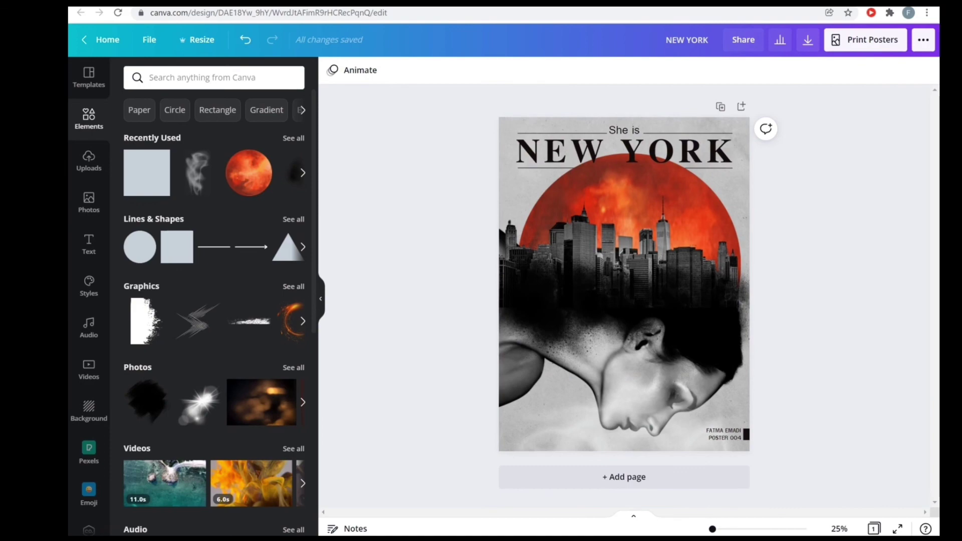
{"action": "left_click", "coordinate": [897, 528]}
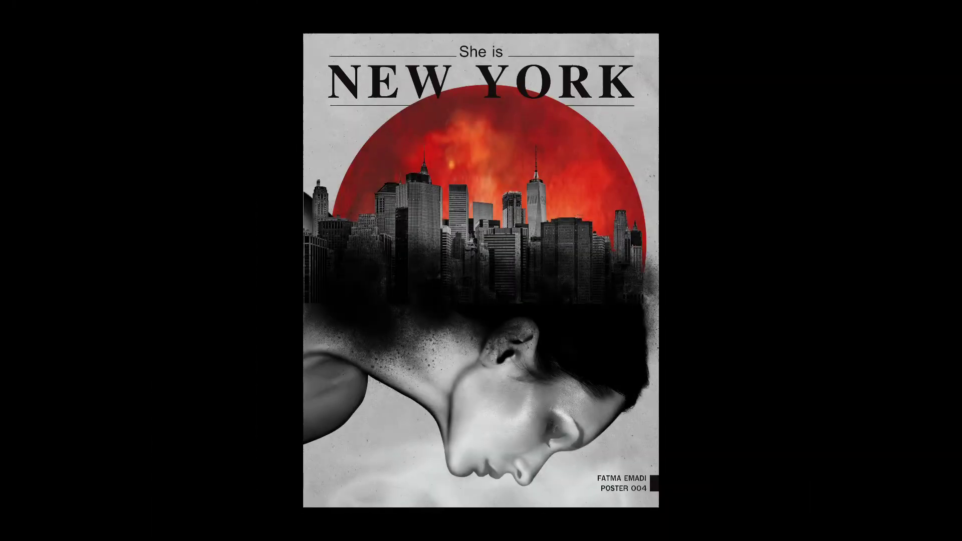